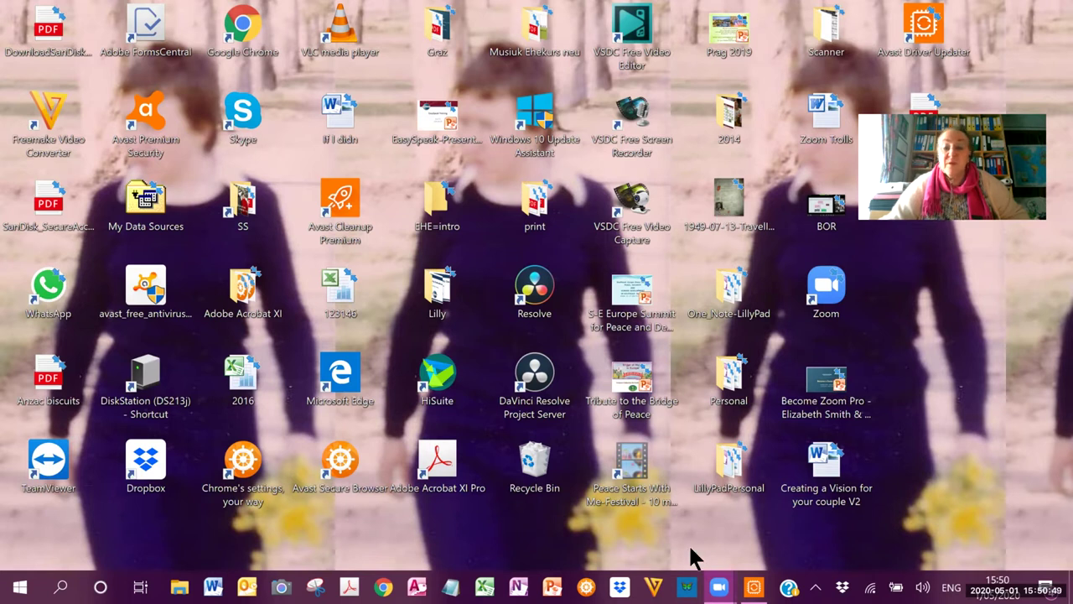
Step: Launch Microsoft Access from its taskbar icon
click(417, 586)
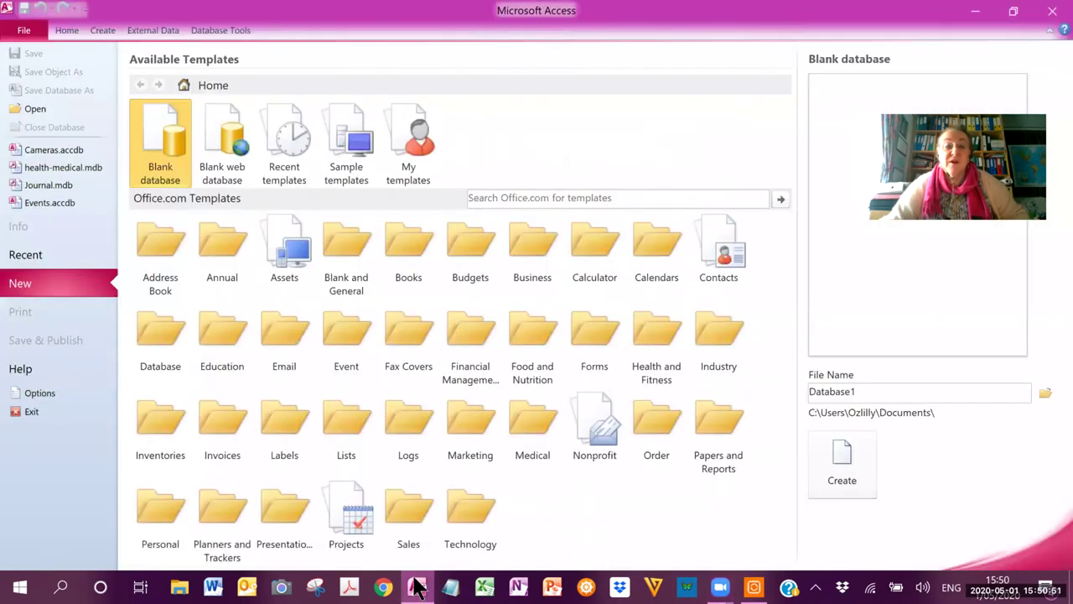
Step: Open Cameras.accdb from the Recent databases list
click(48, 253)
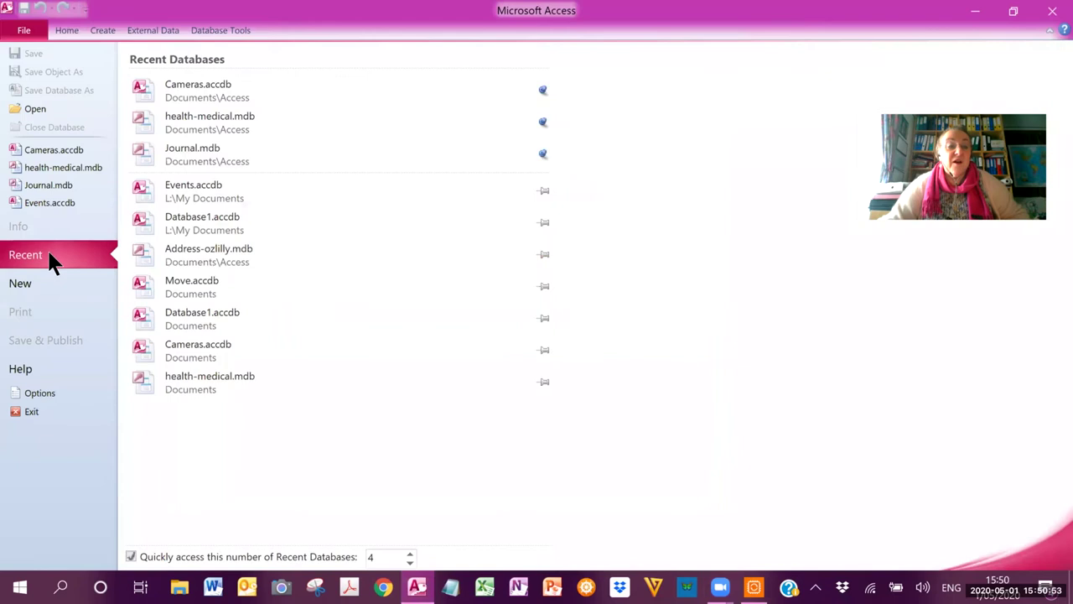
click(53, 150)
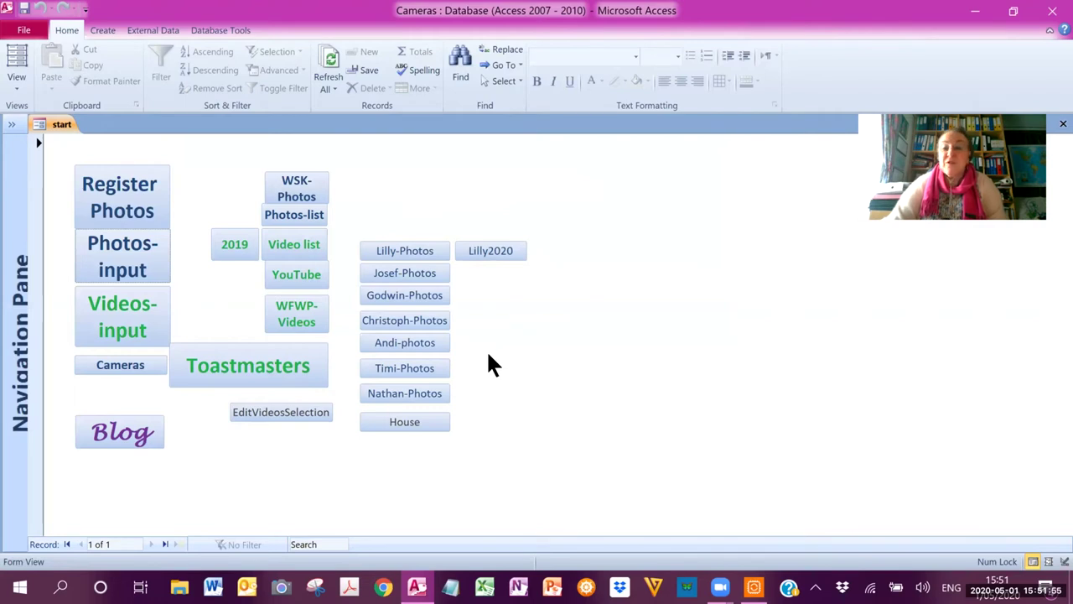
Step: Open the Christoph-Photos records and sort the Date column Newest to Oldest
click(408, 318)
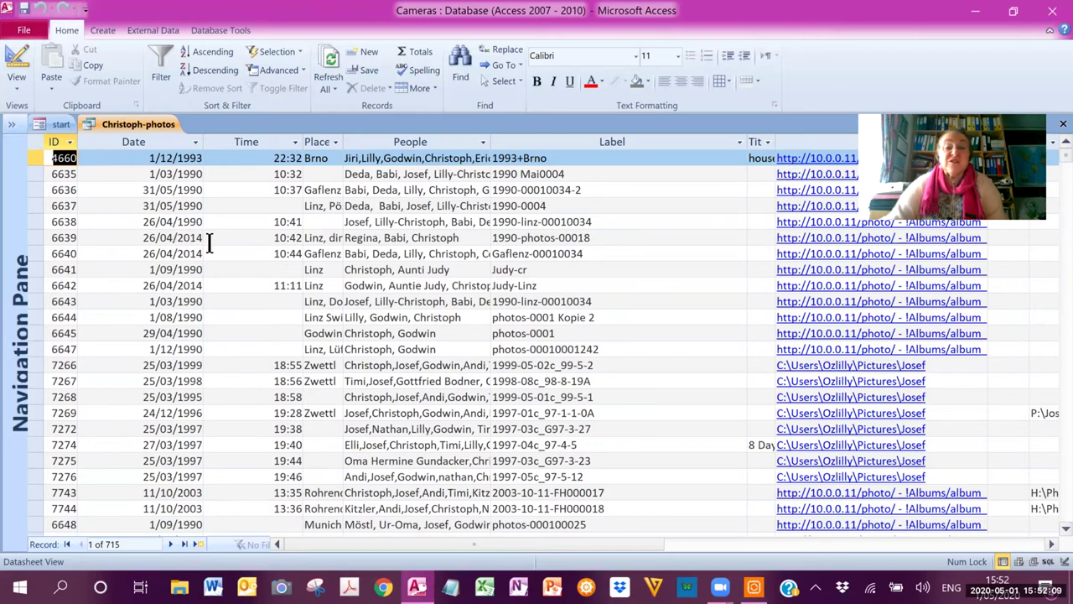
click(193, 142)
click(195, 143)
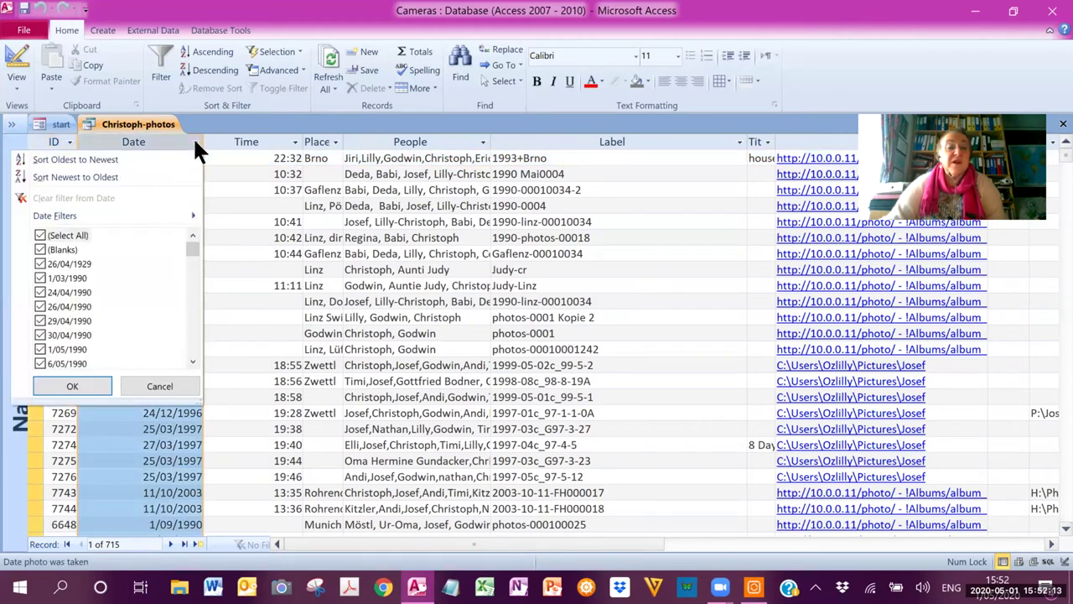
click(99, 177)
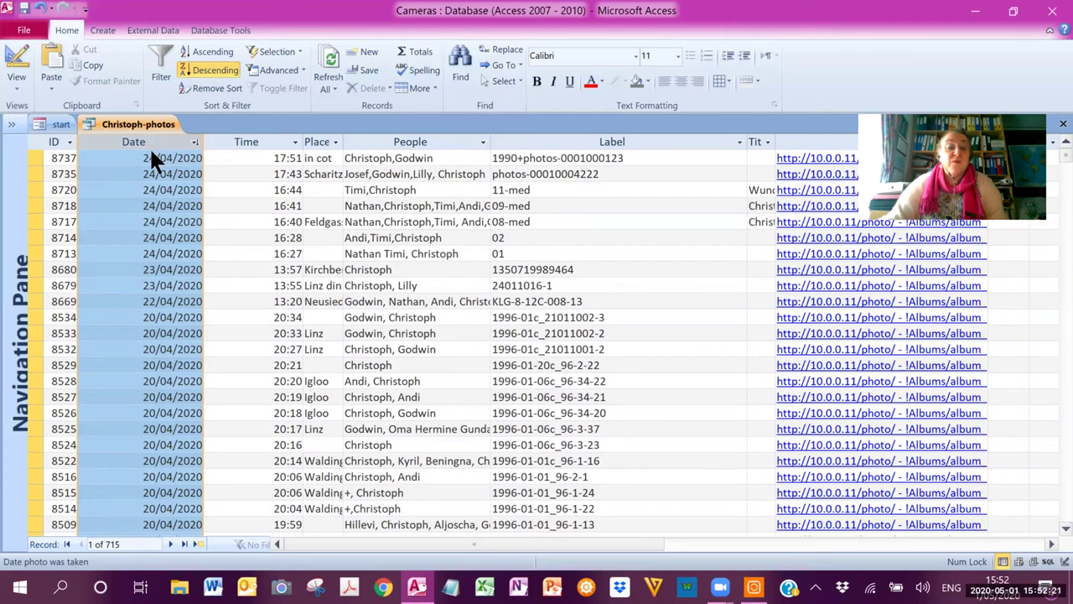
Step: Open the fPhoto photo input form from the start form, then return to Christoph-photos
click(59, 123)
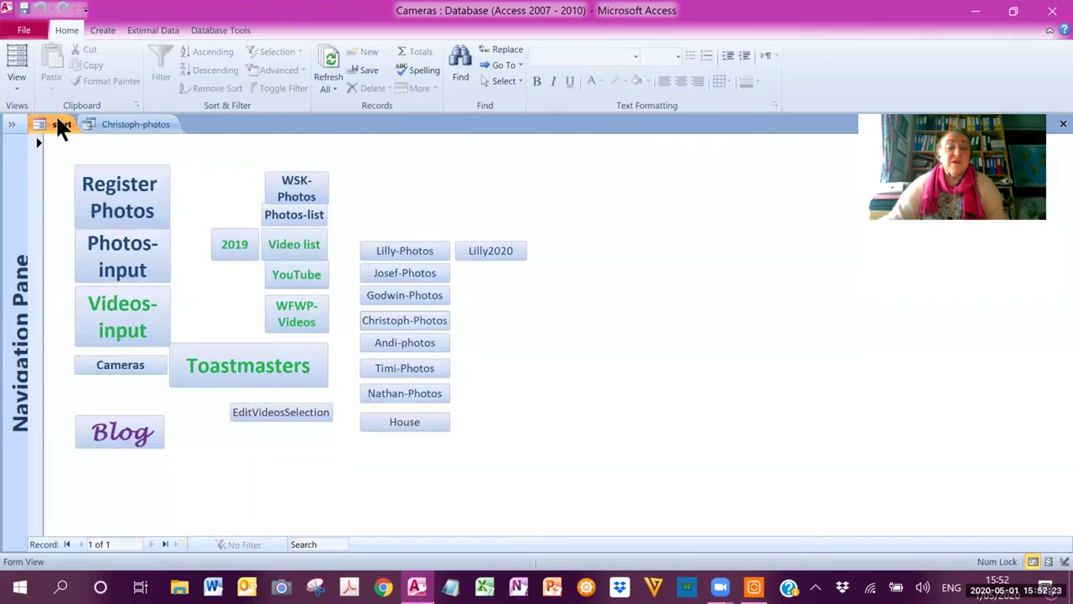
click(119, 256)
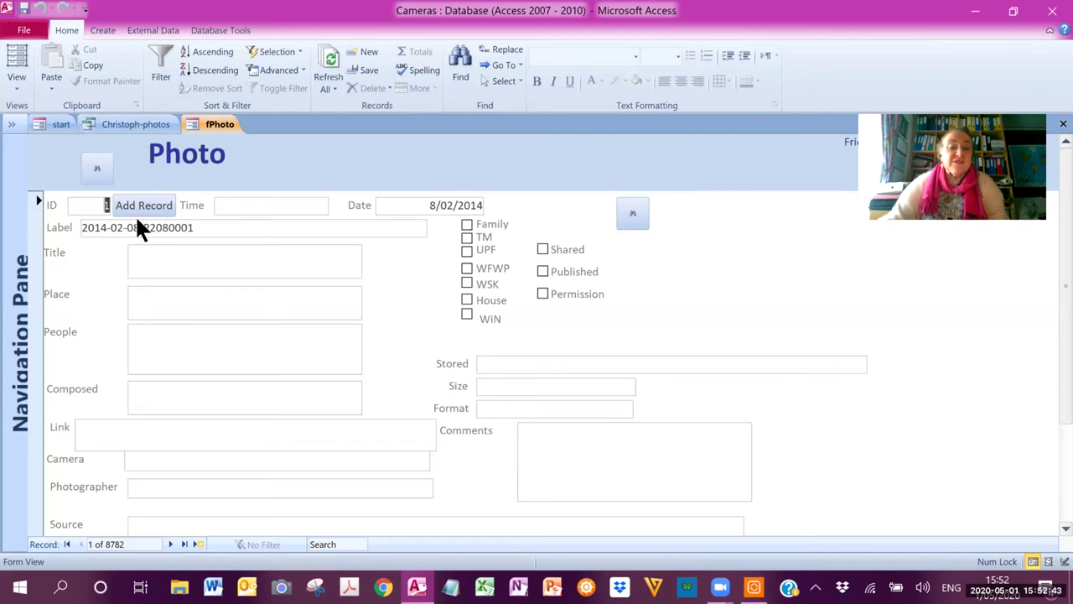
click(115, 120)
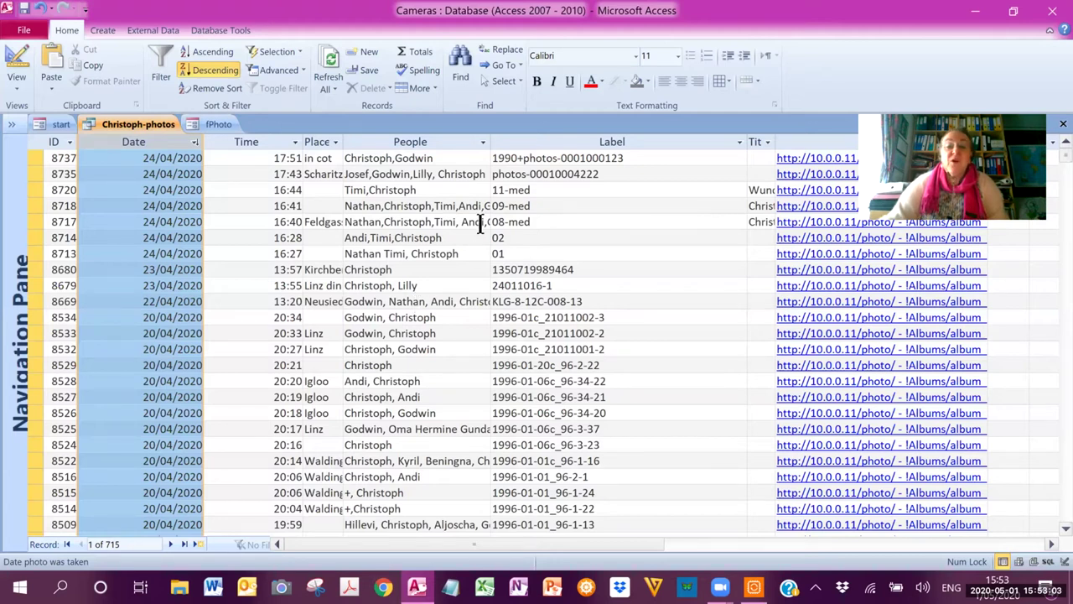
Step: Check the empty Link field in fPhoto, then select the first Christoph-photos record's link
click(205, 124)
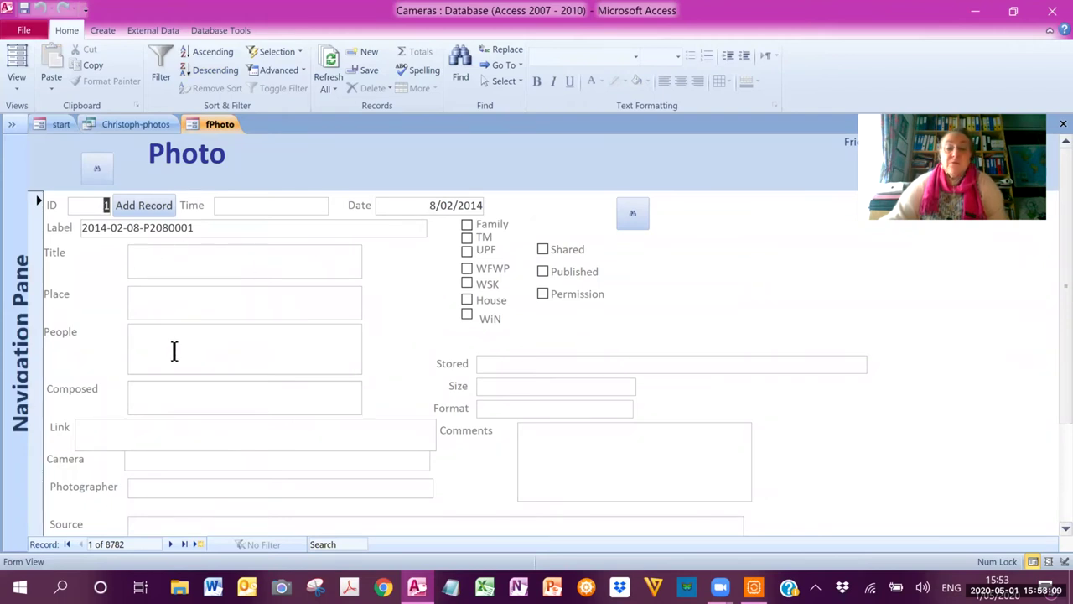
scroll(177, 350, down, 2)
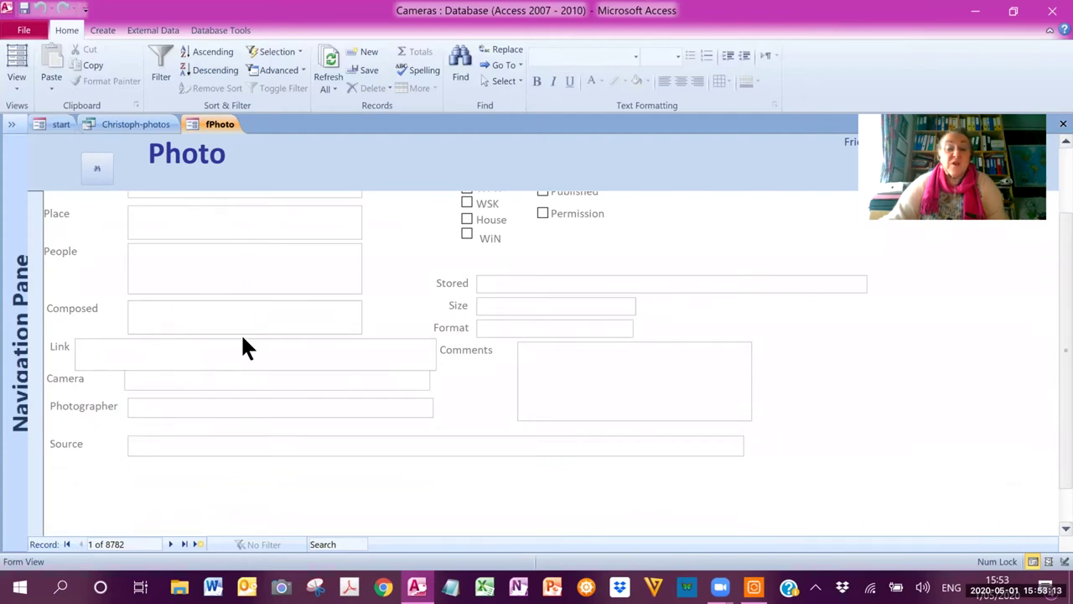
scroll(242, 347, down, 1)
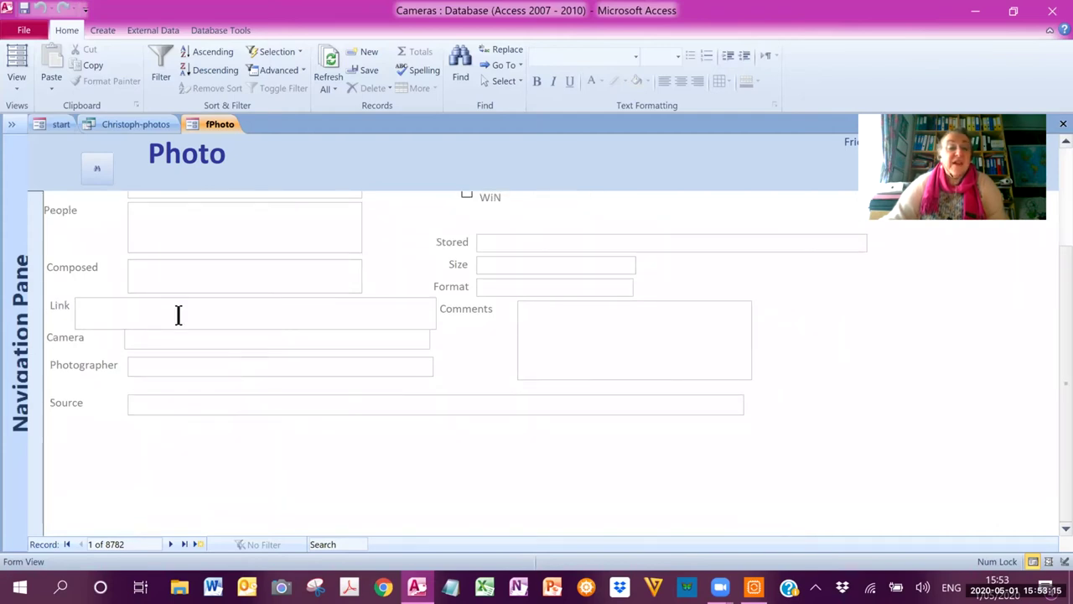
click(91, 310)
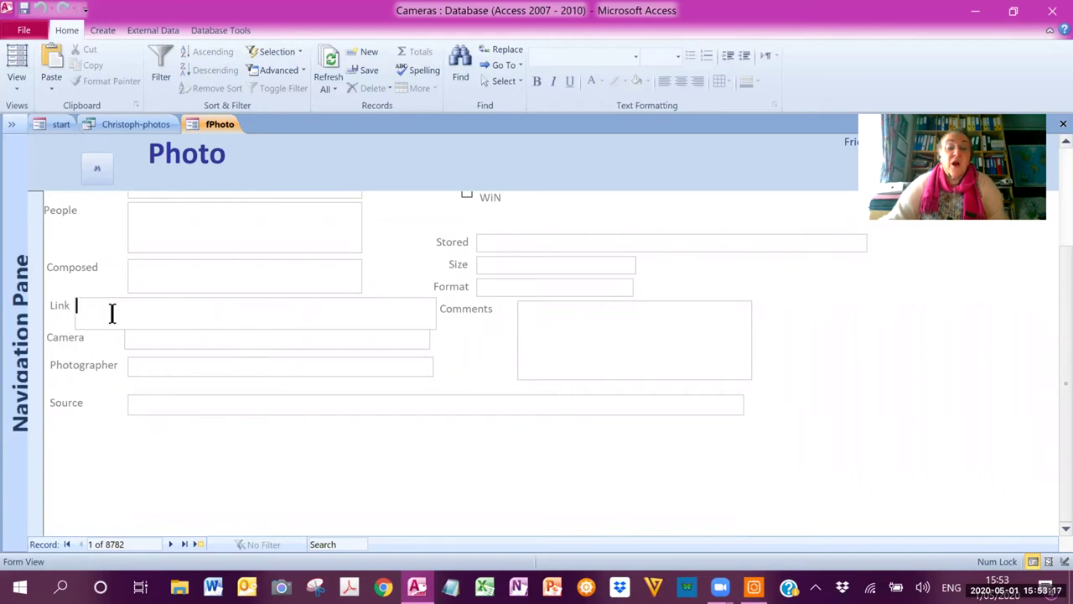
scroll(112, 312, up, 3)
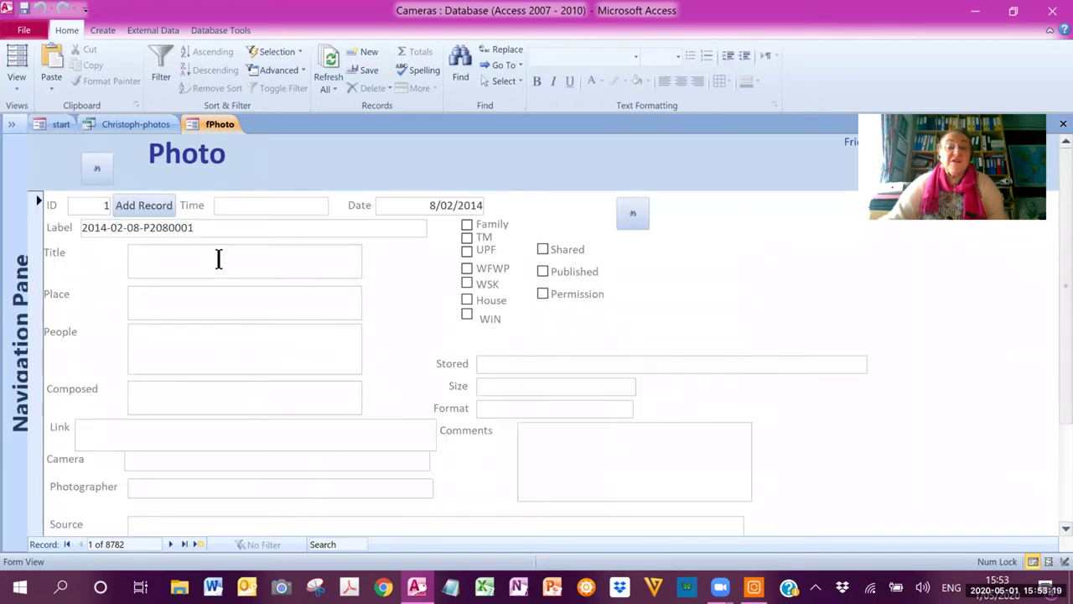
click(148, 124)
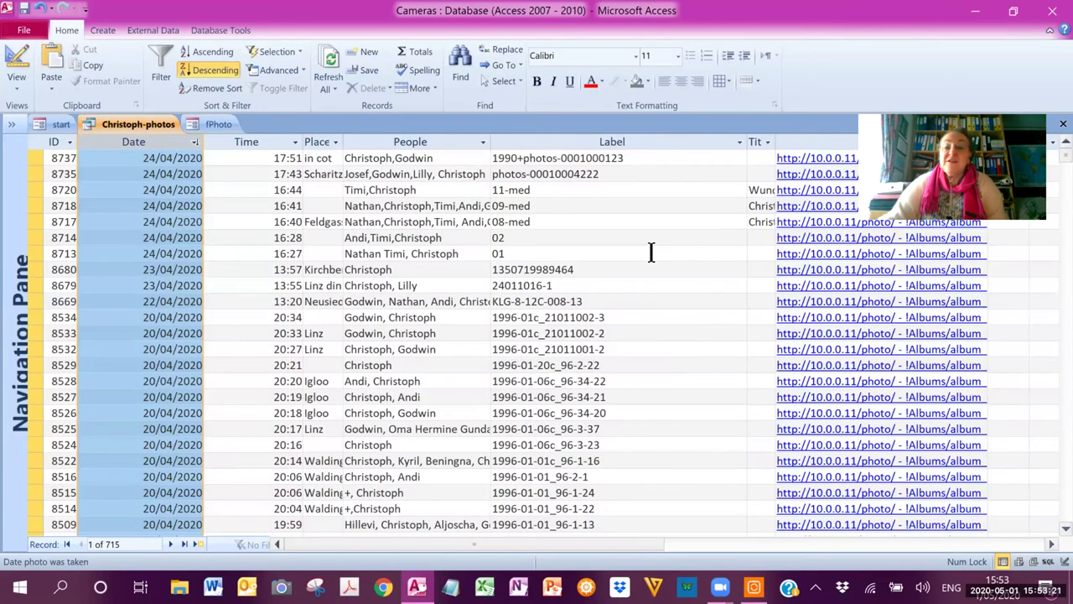
click(802, 156)
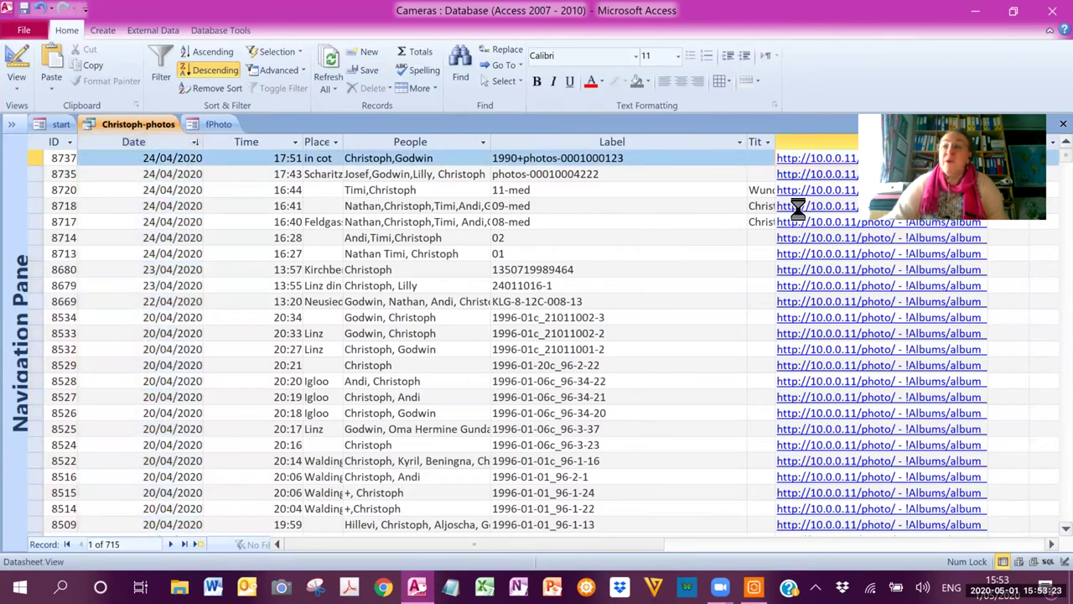
click(800, 159)
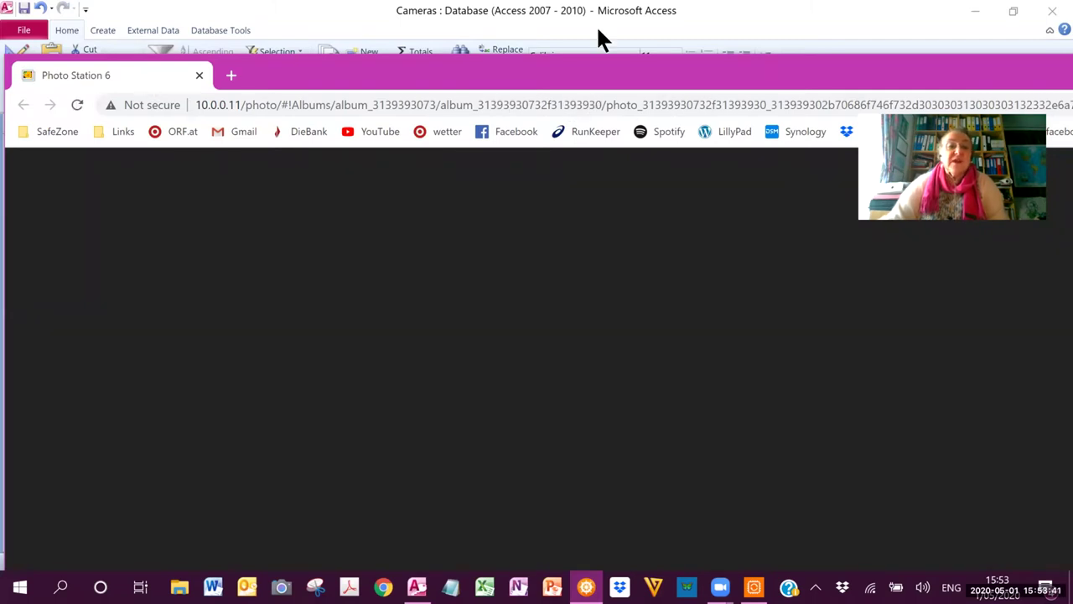
key(super+Up)
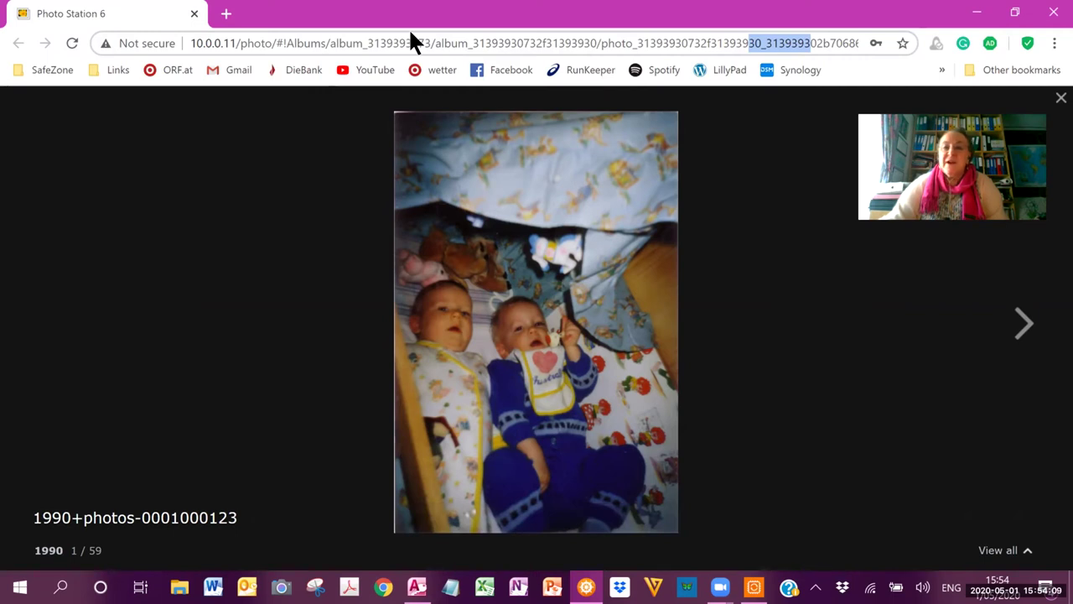
click(977, 12)
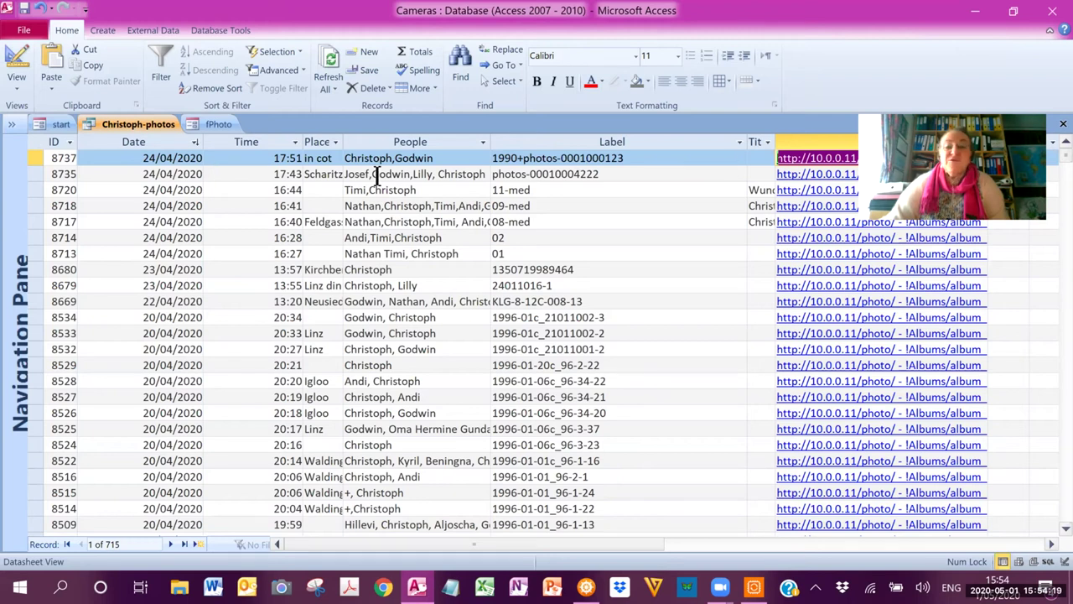
Step: Change the year in photo 8737's date from 2020 to 1990
click(156, 157)
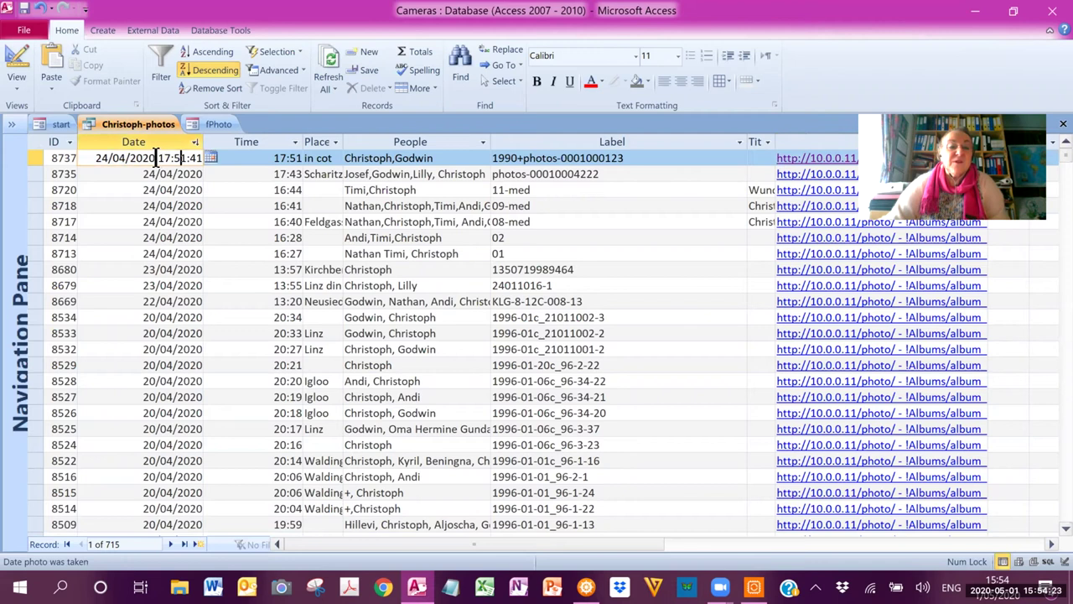
drag(156, 158, 130, 163)
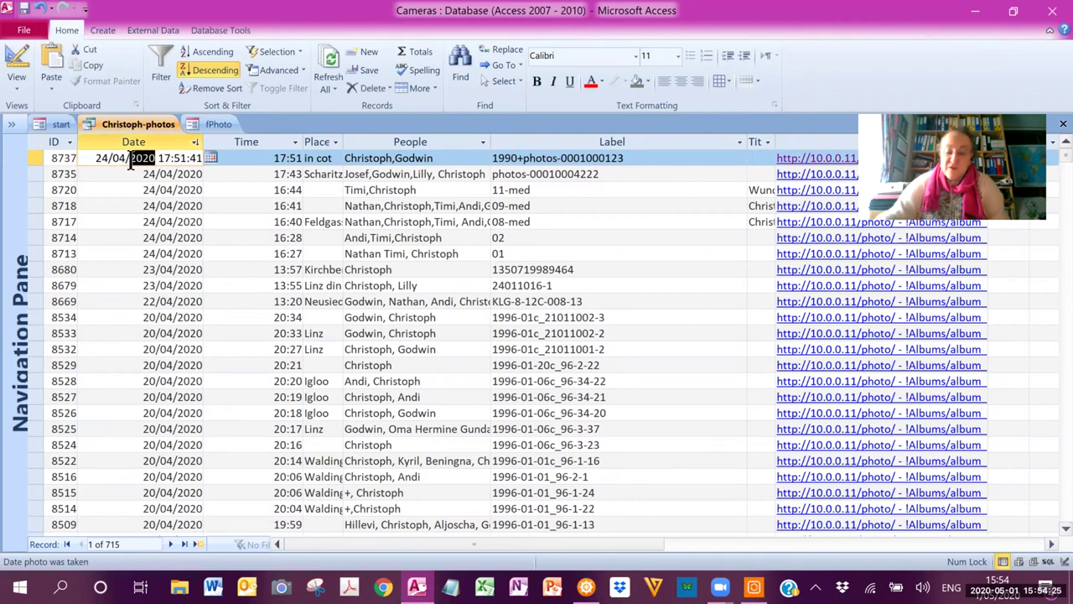
text(19)
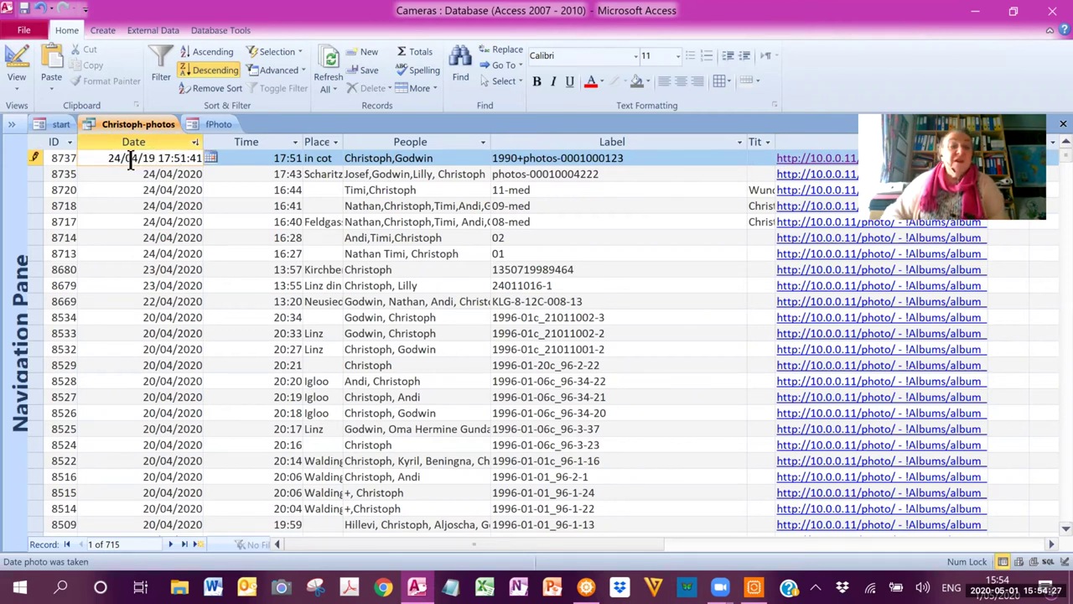
text(90)
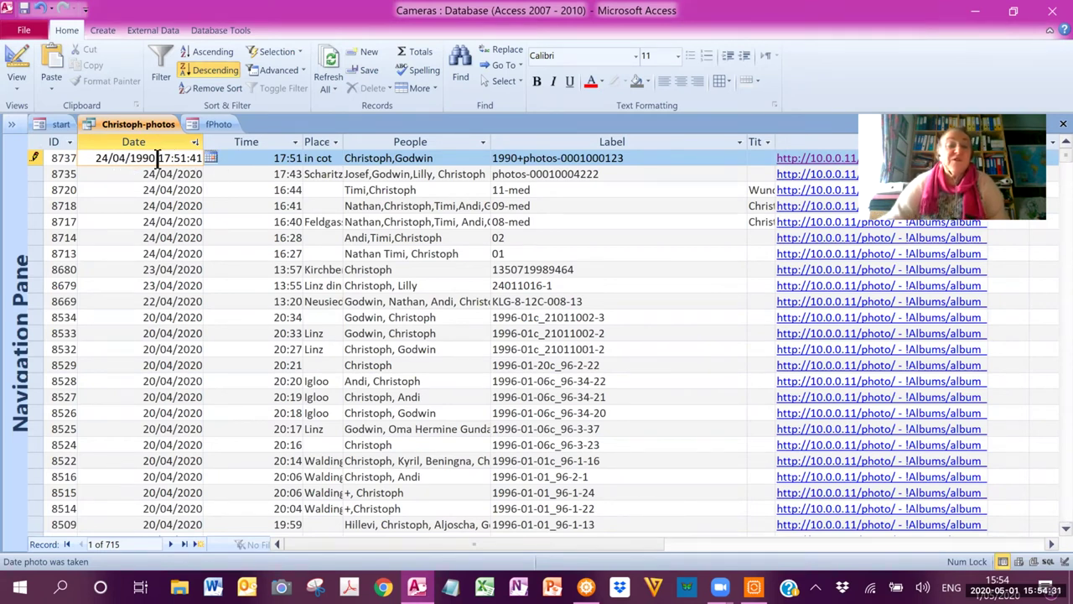
drag(155, 158, 129, 163)
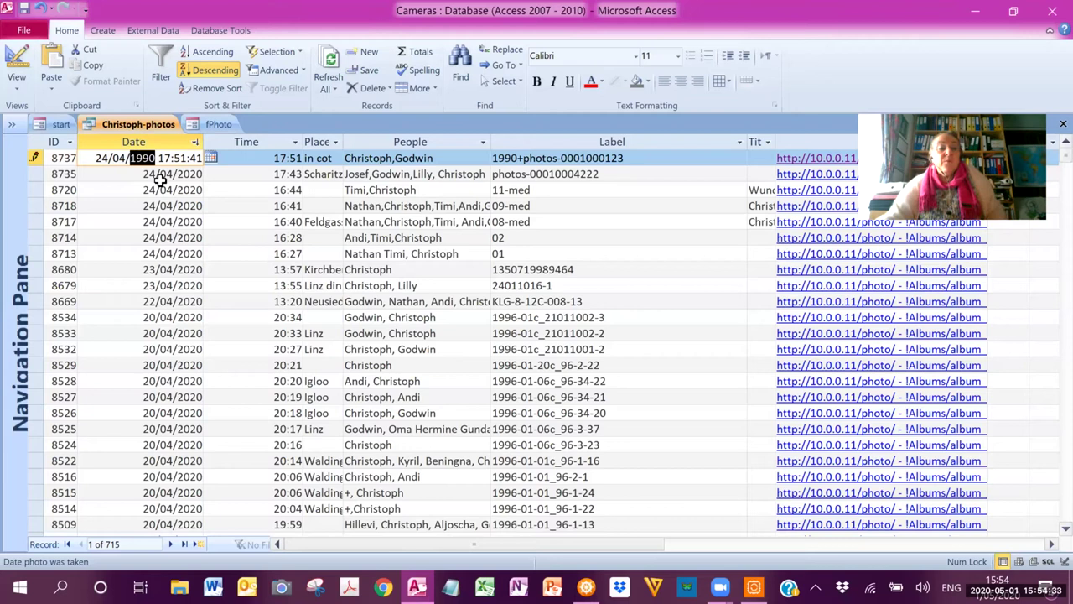
Step: Change the year in photo 8737's Time value from 2020 to 1990 and commit it
click(253, 159)
drag(254, 159, 229, 159)
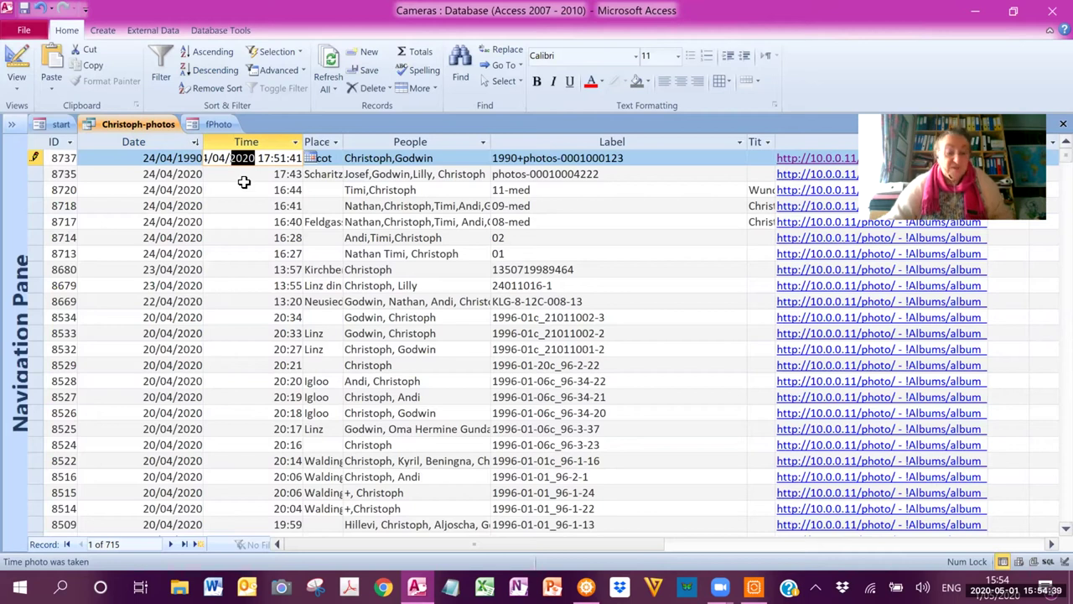
text(1990)
click(247, 189)
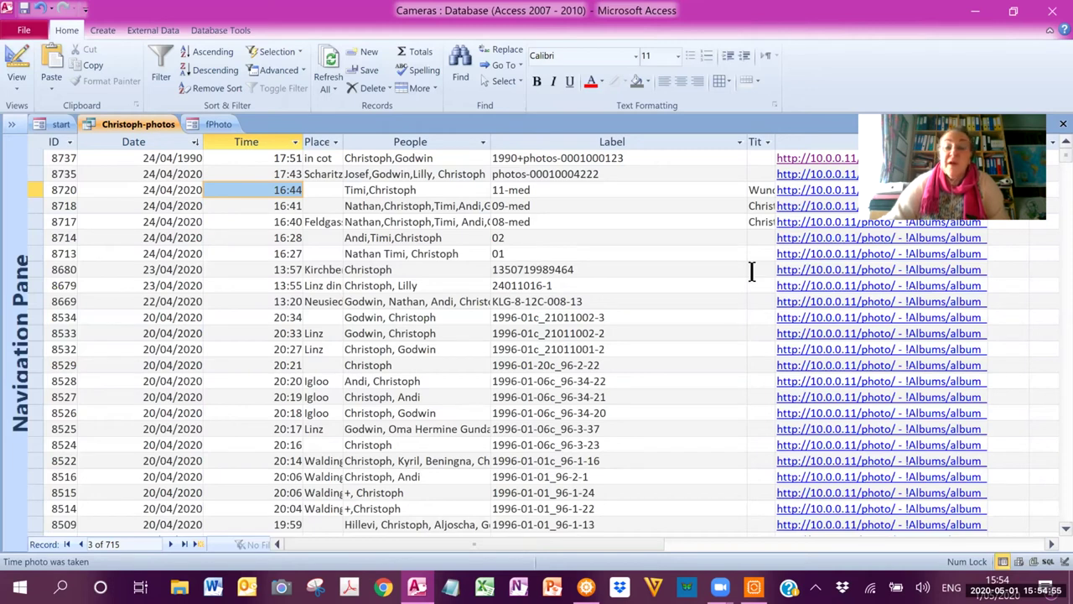
scroll(815, 312, down, 8)
scroll(813, 312, down, 20)
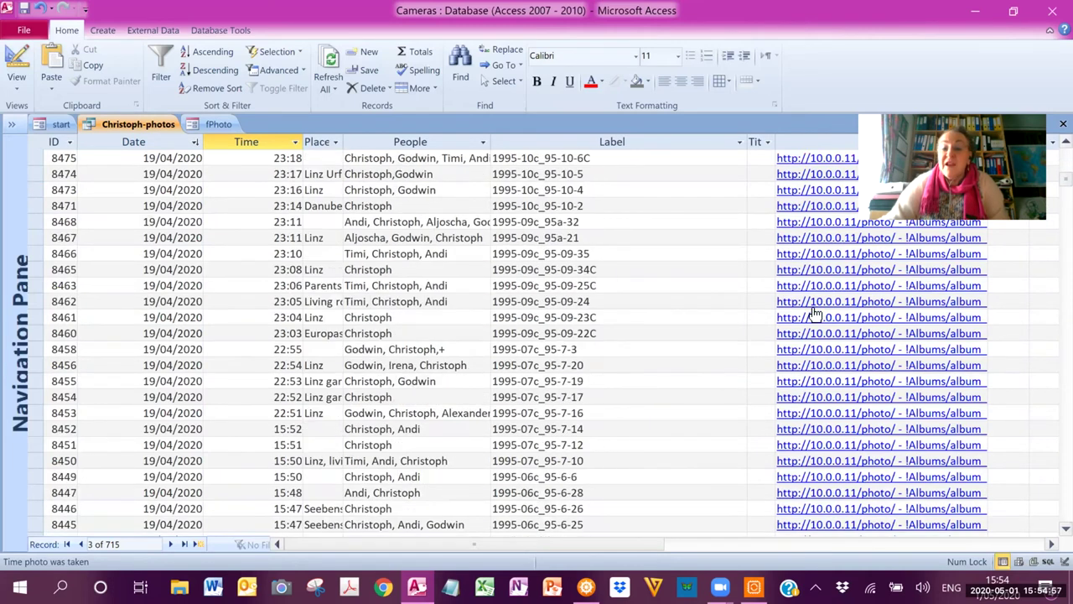
scroll(813, 312, down, 15)
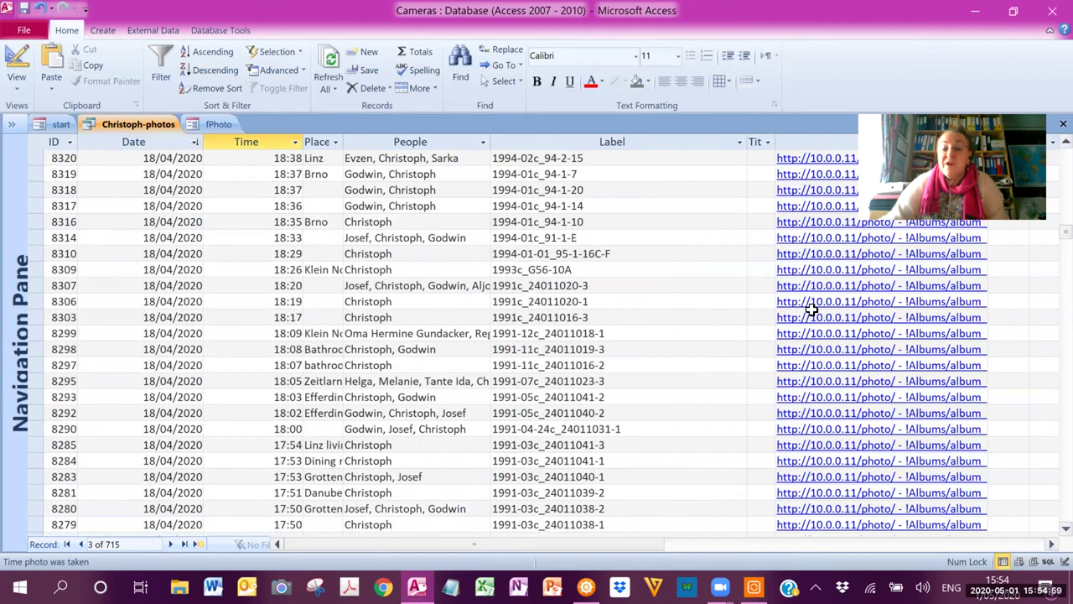
scroll(811, 311, down, 7)
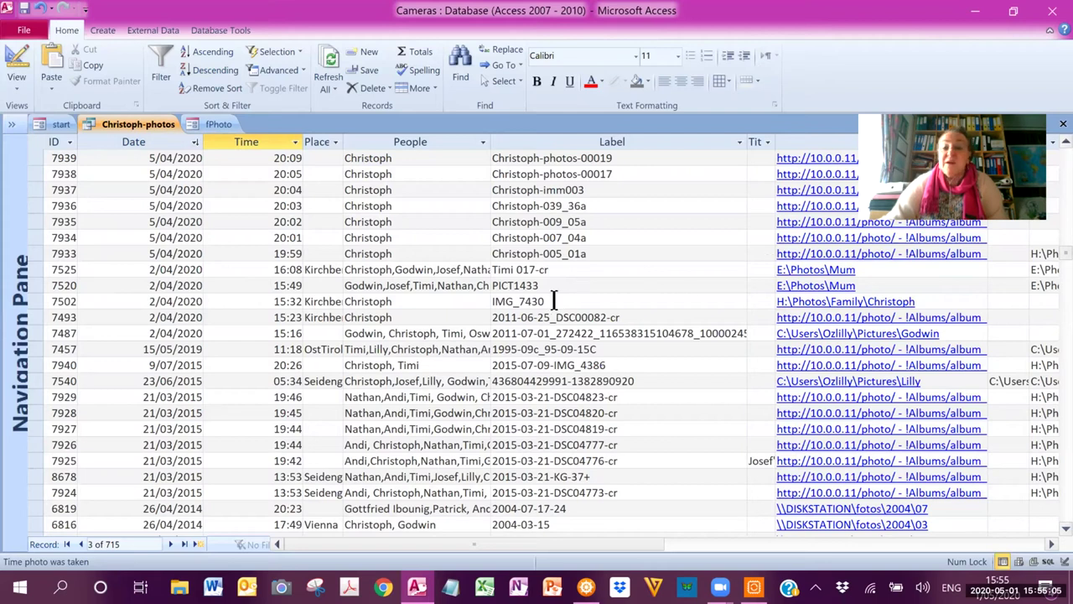
click(97, 254)
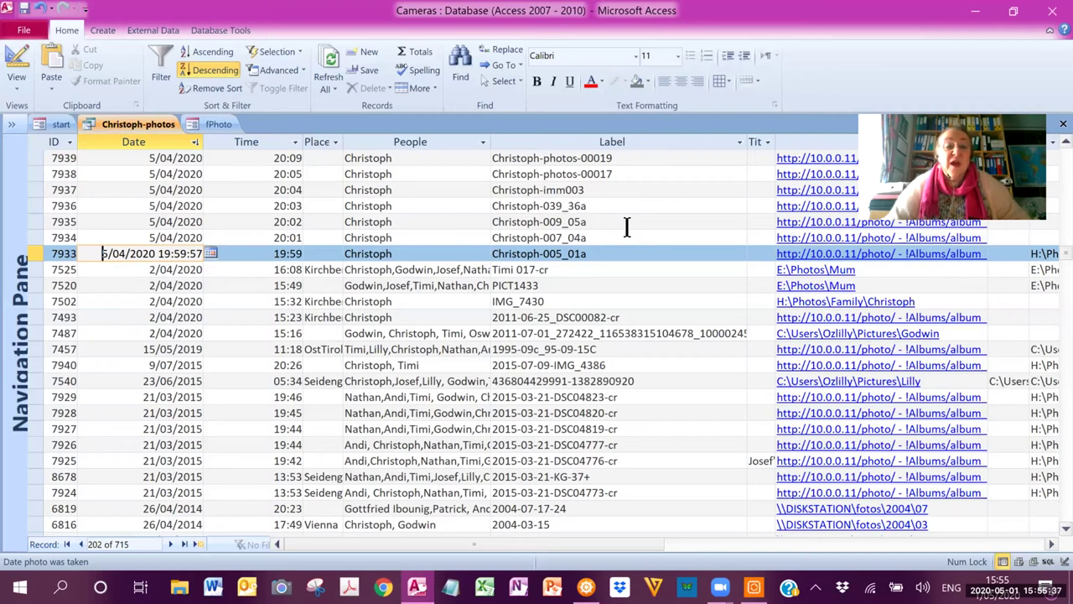
scroll(626, 226, up, 15)
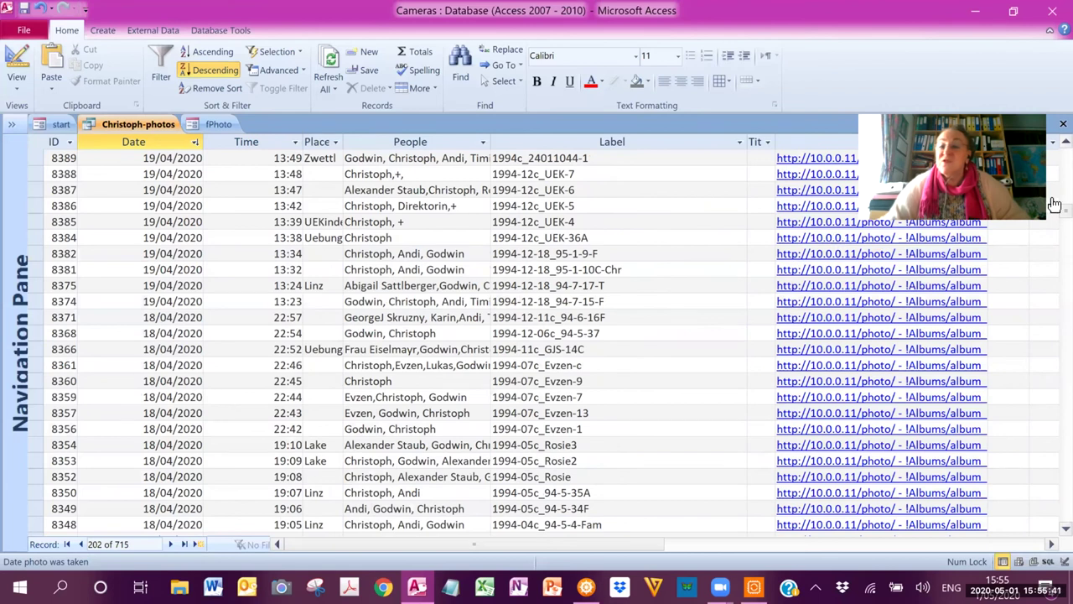
scroll(1050, 156, up, 20)
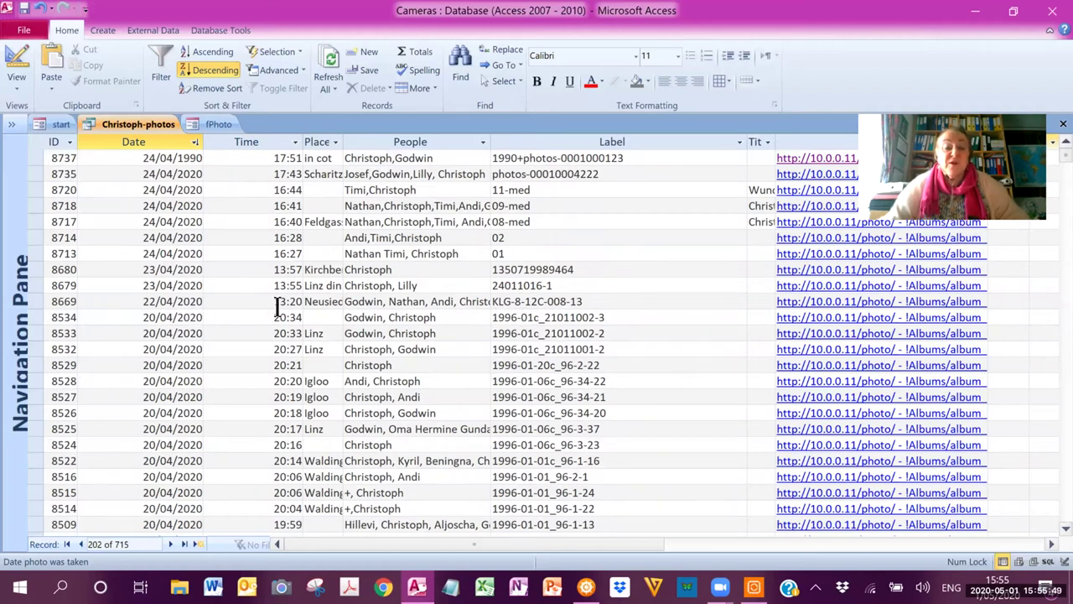
Step: Edit photo 8534's date to 20/01/1996 by replacing the year with 1996 and the month with 01
click(166, 317)
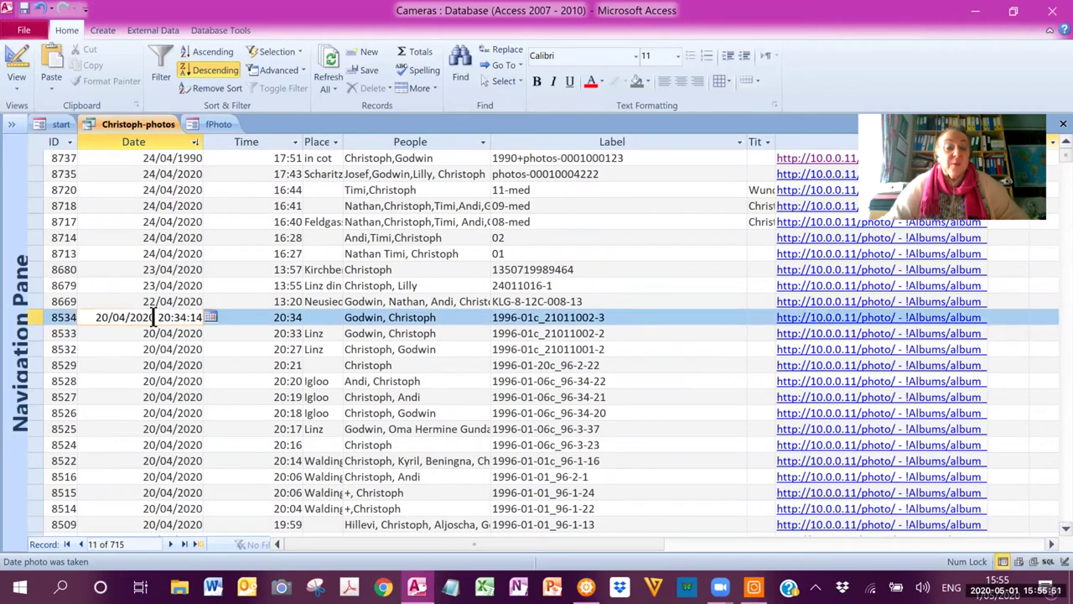
drag(157, 317, 132, 316)
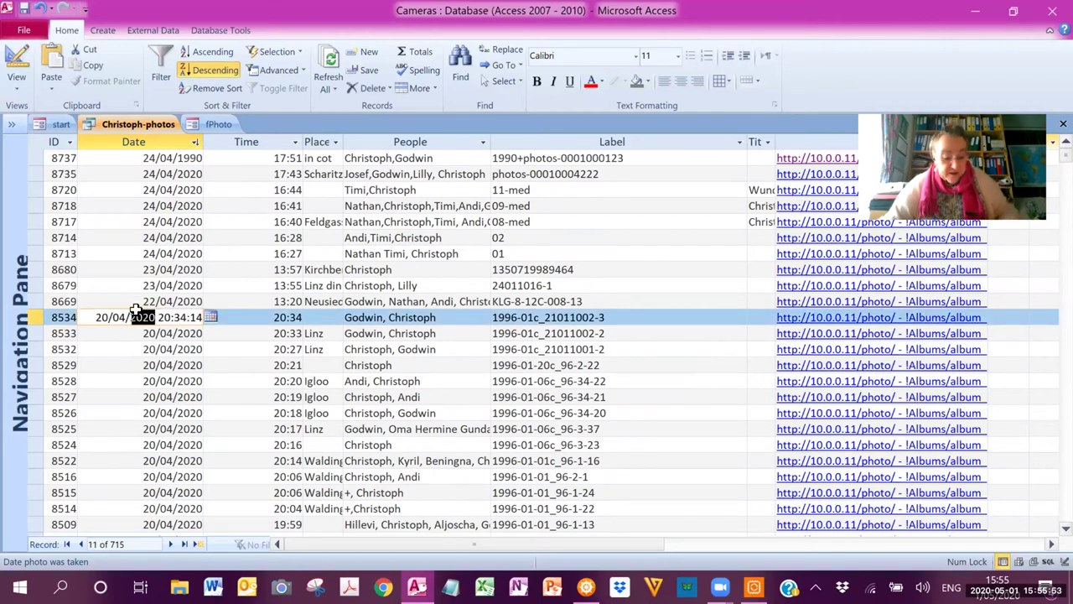
text(1996)
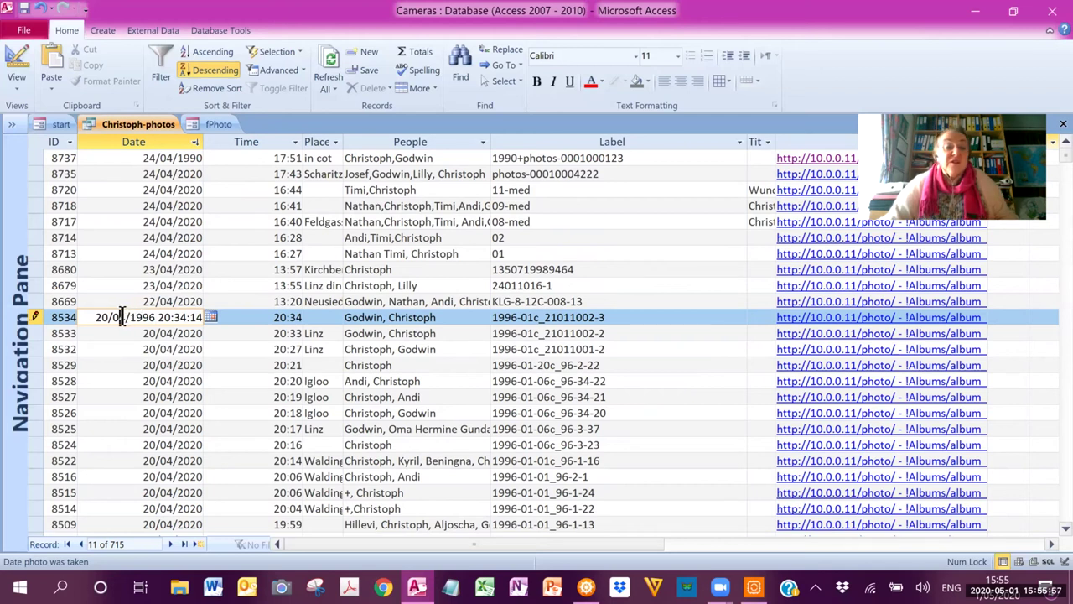
drag(127, 317, 115, 315)
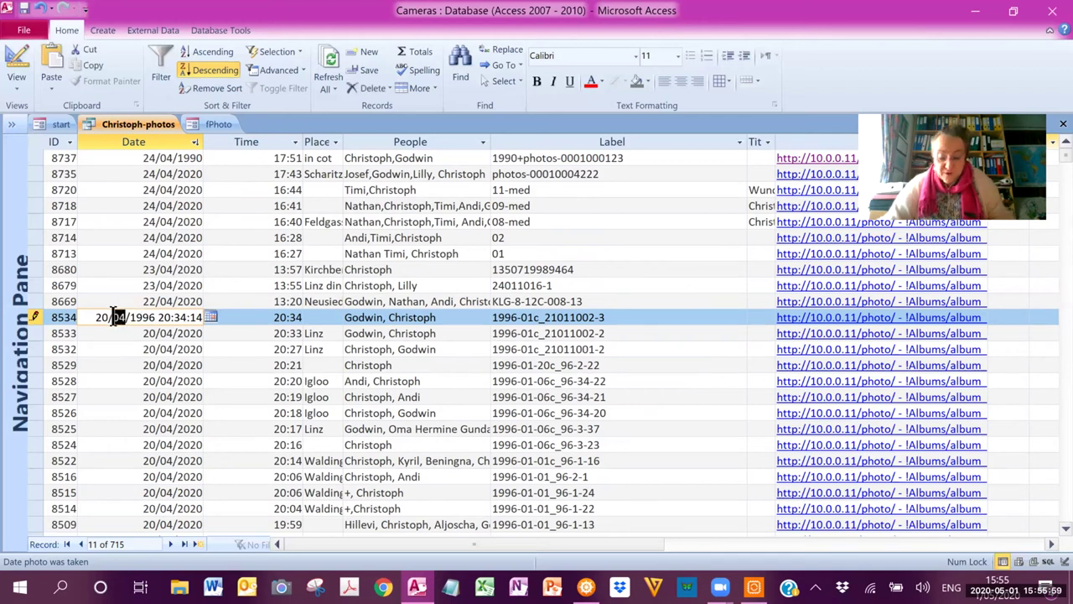
text(01)
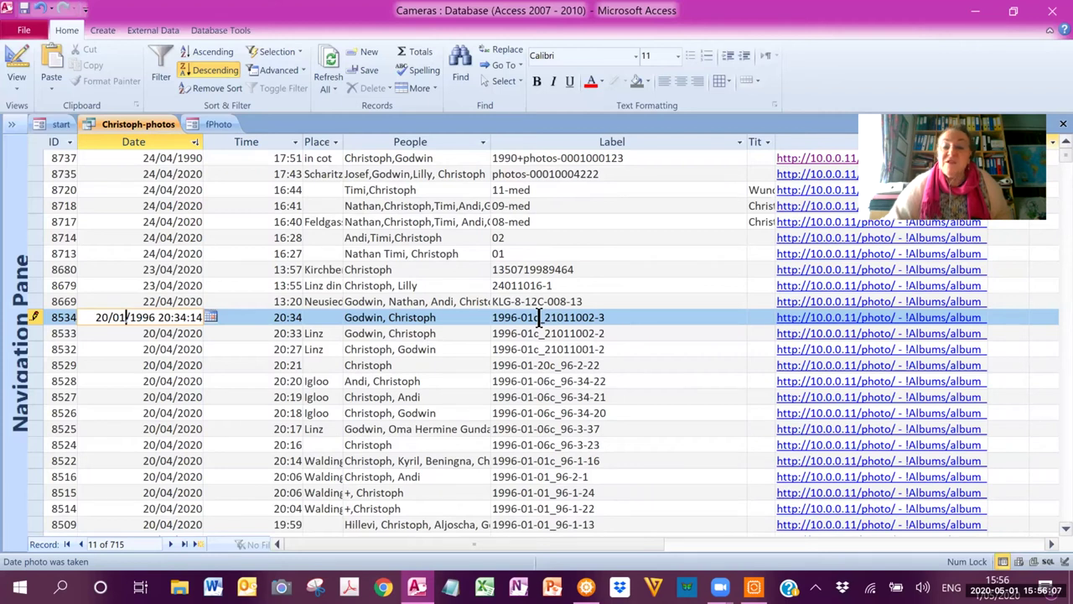
Step: Open record 8534's linked picture 1996-01c_21011002-3 in Photo Station at full size
click(812, 319)
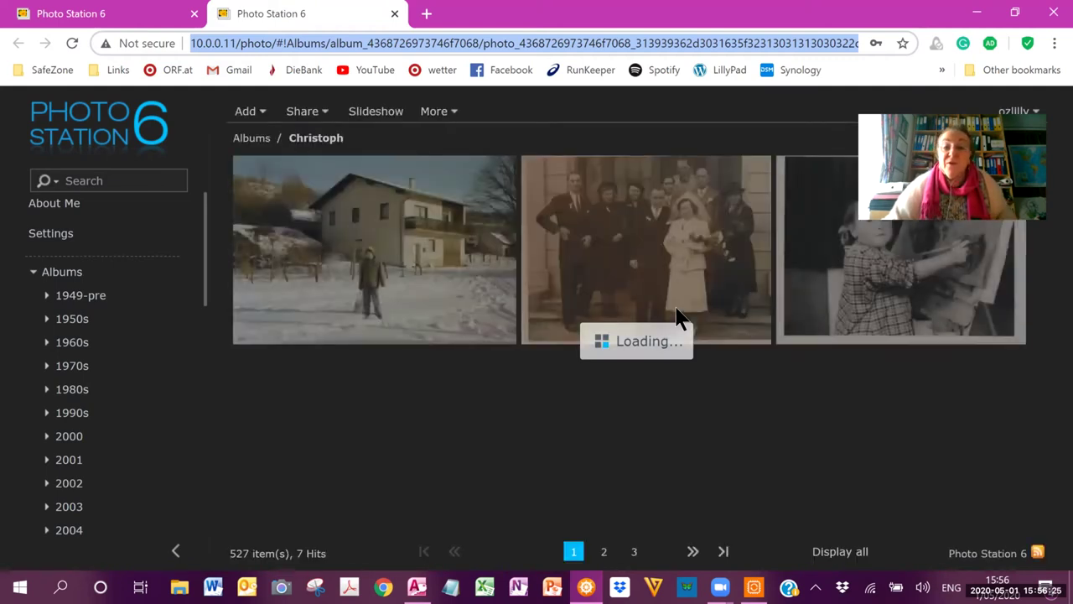
click(503, 259)
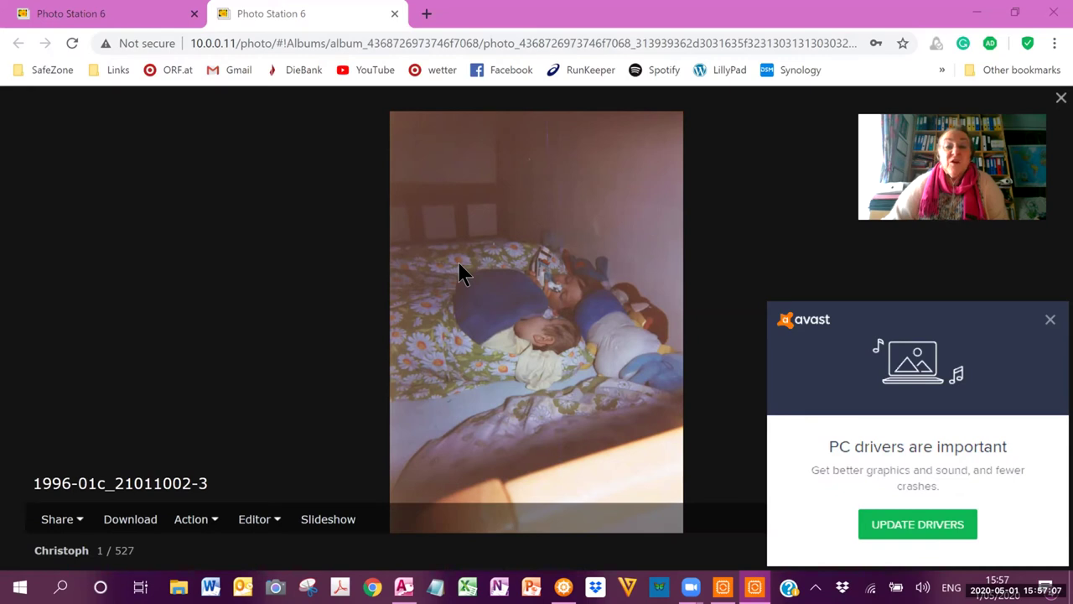
Step: Copy the corrected date 20/01/1996 over 20/04/2020 in photo 8534's Time value and save
click(405, 586)
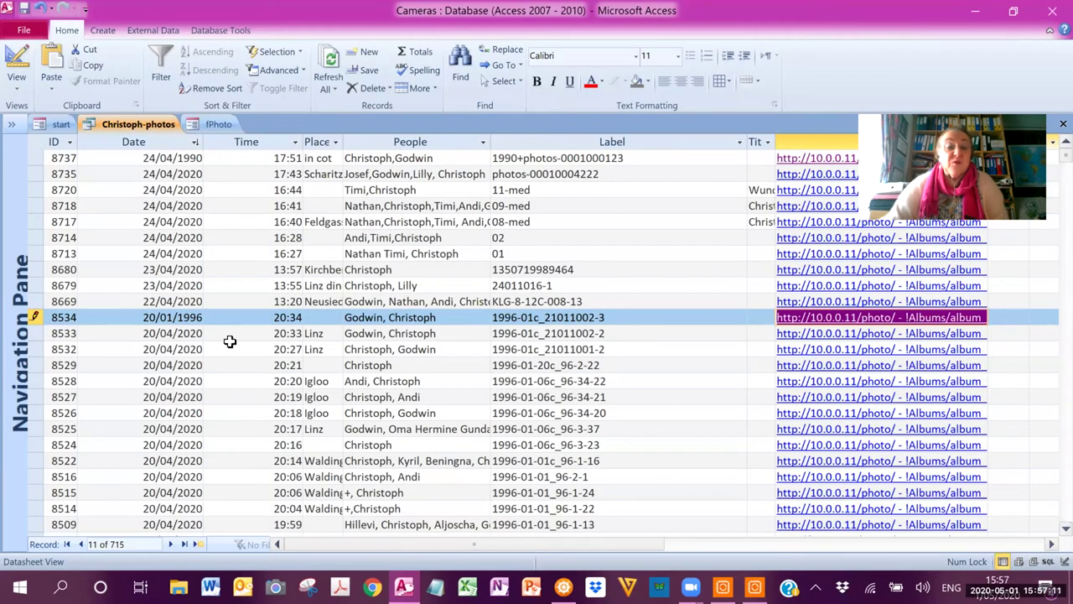
click(315, 316)
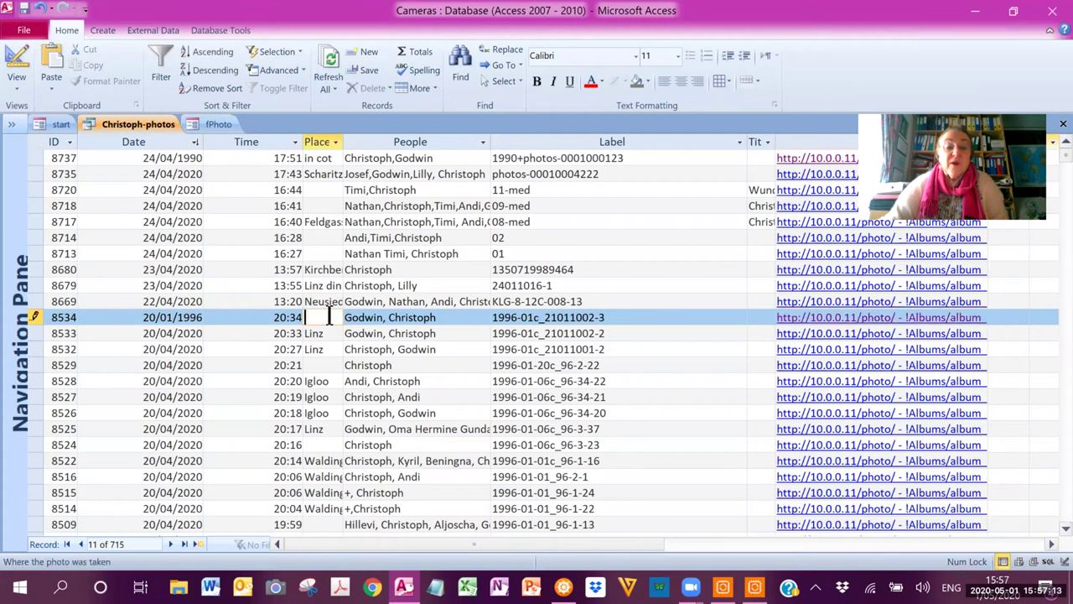
click(264, 317)
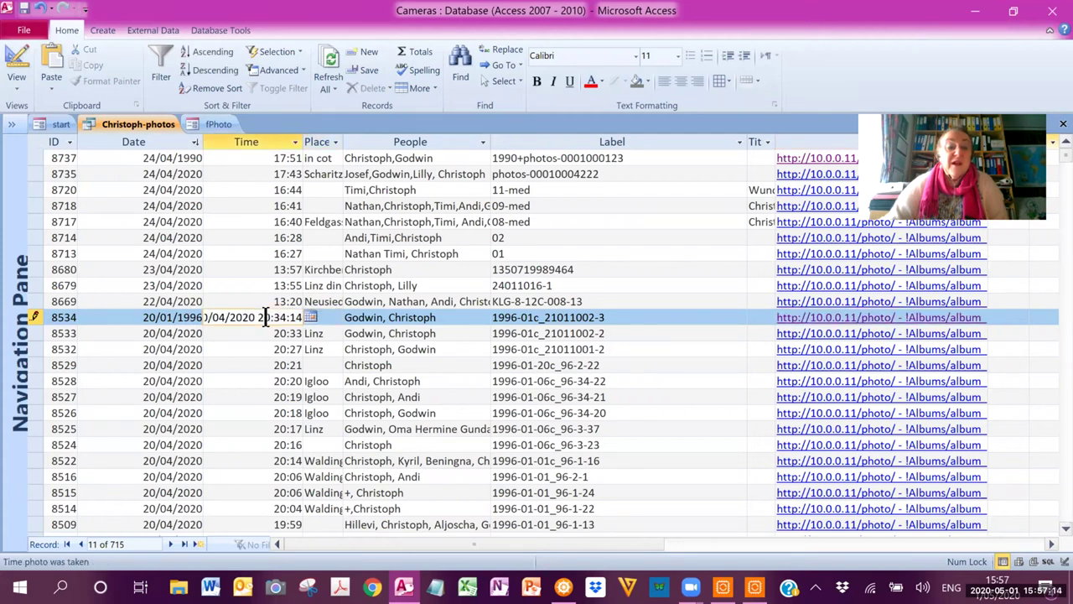
click(181, 317)
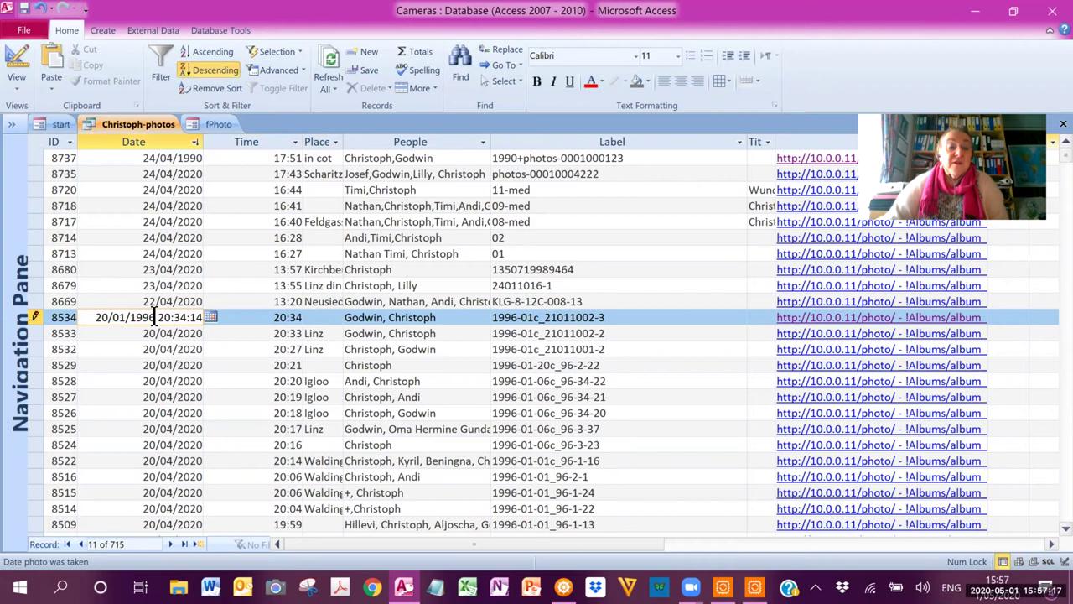
drag(157, 317, 82, 328)
key(ctrl+c)
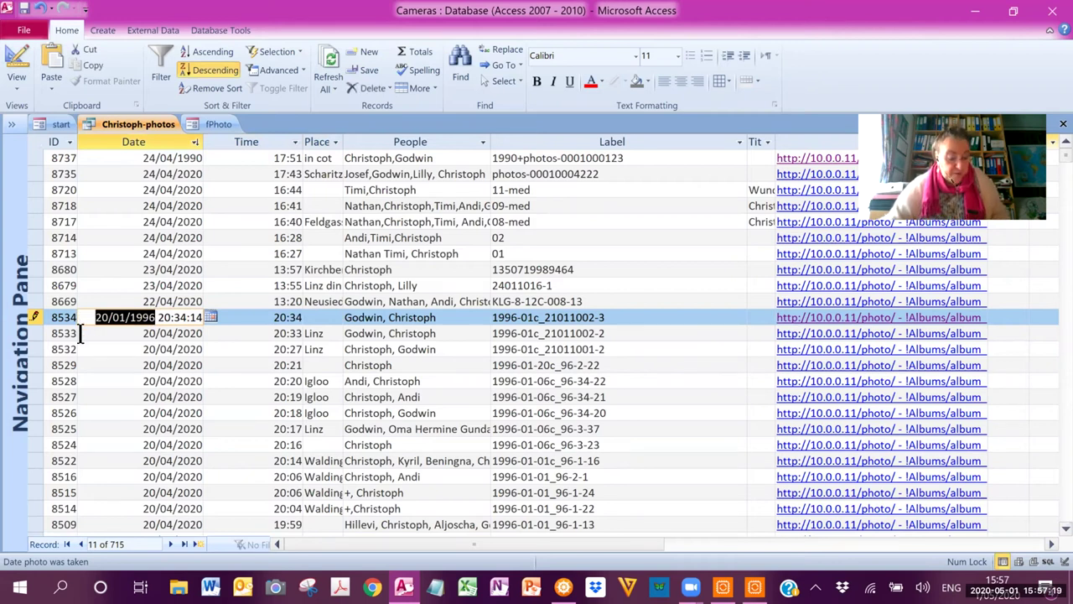
click(242, 316)
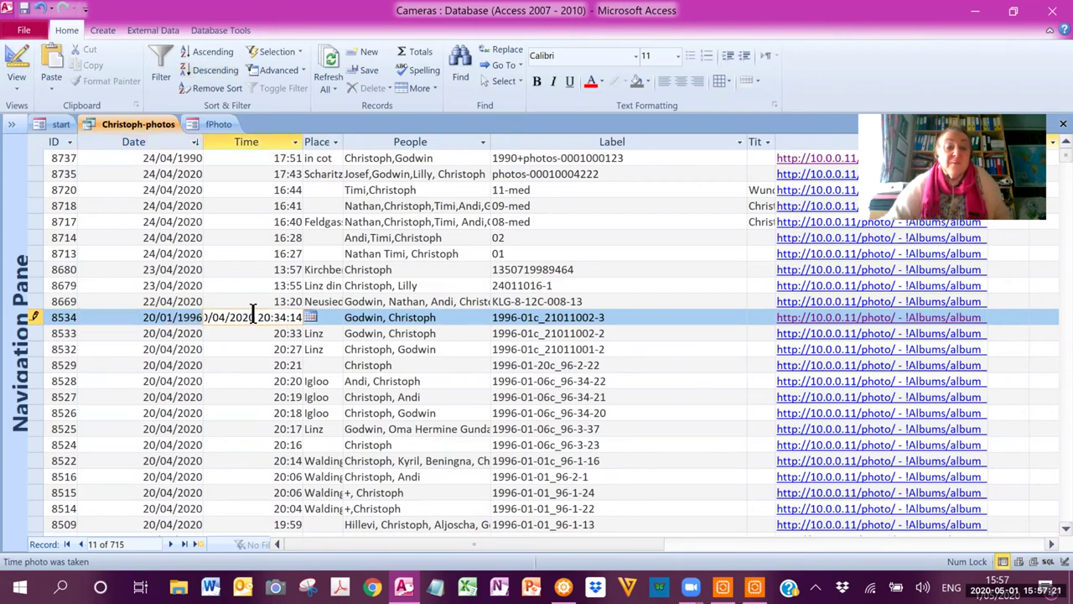
drag(253, 317, 176, 311)
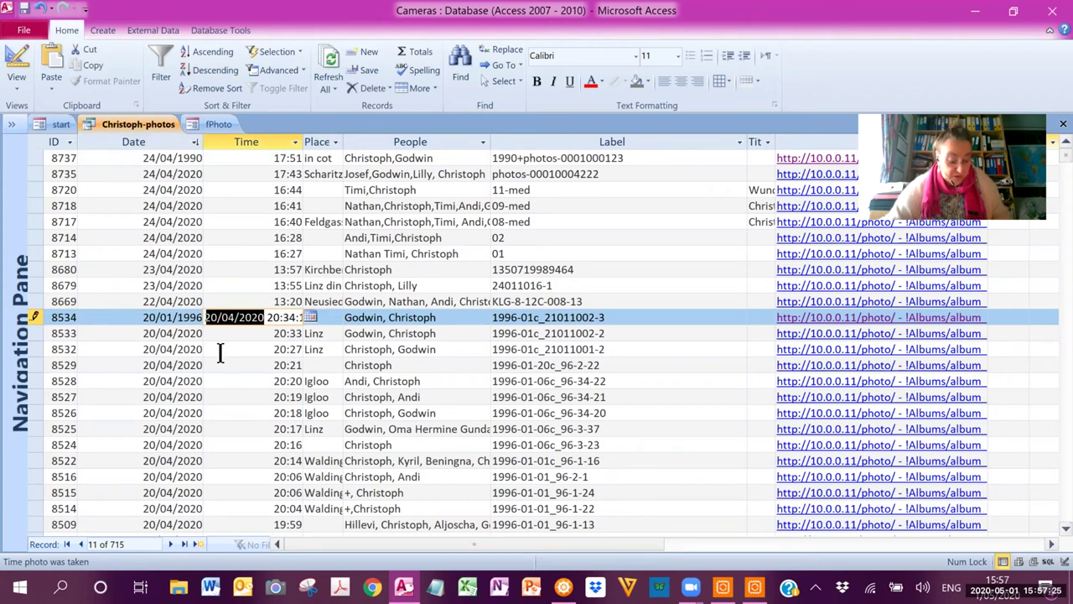
key(ctrl+v)
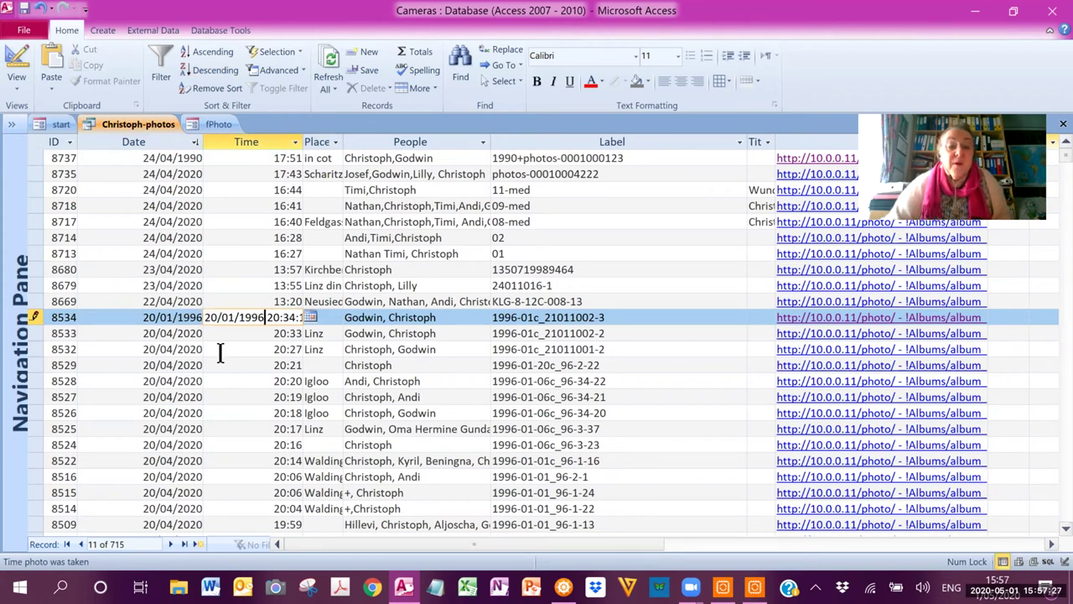
click(440, 351)
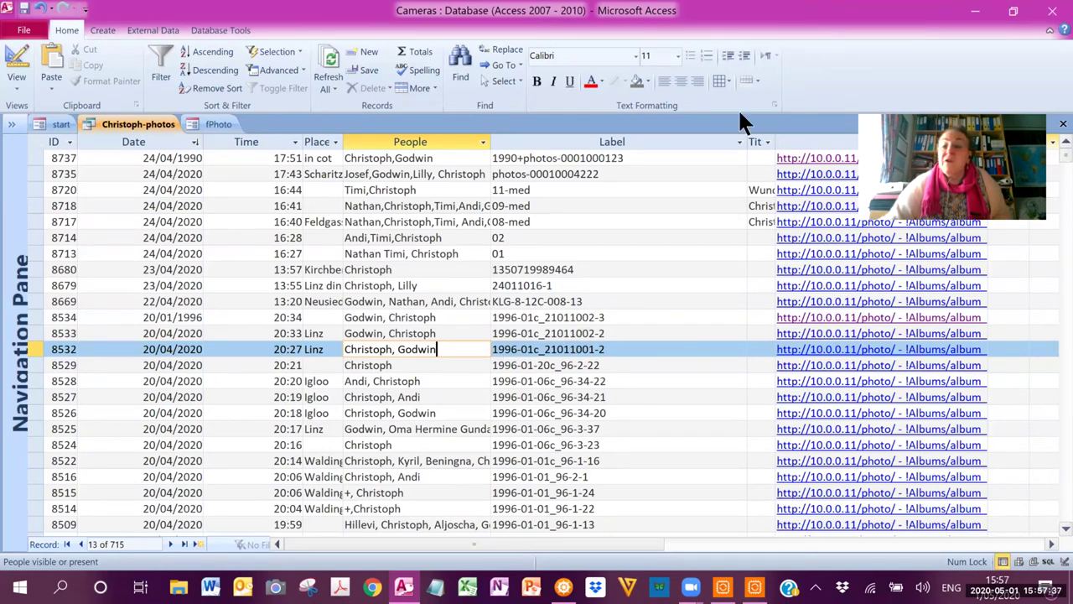
Step: Close the Christoph-photos query, answering the save-design prompt, then reopen it via the Christoph-Photos button
click(1060, 125)
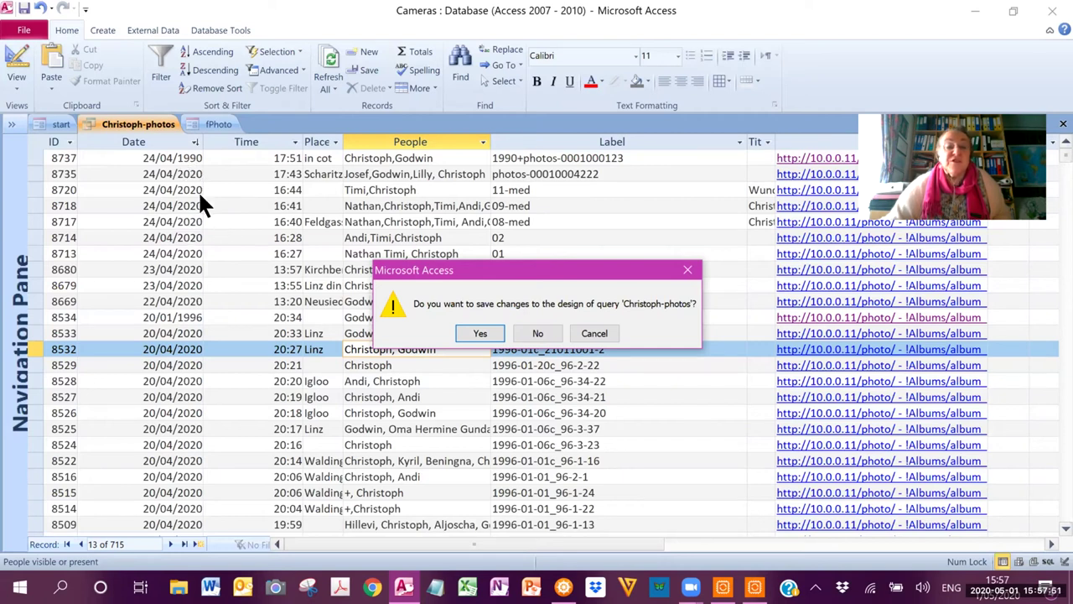
click(501, 335)
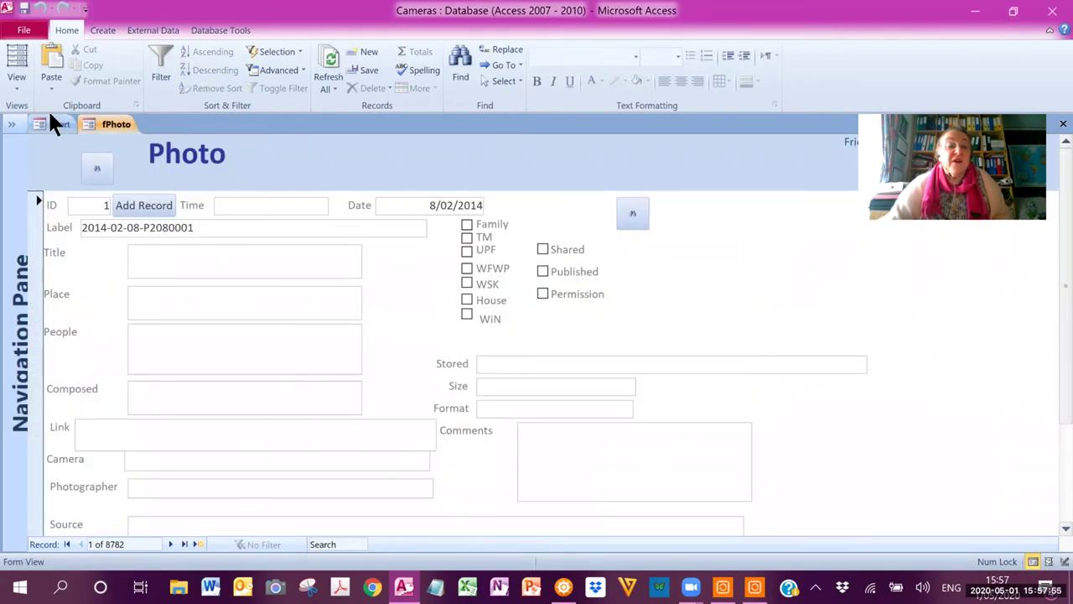
click(58, 126)
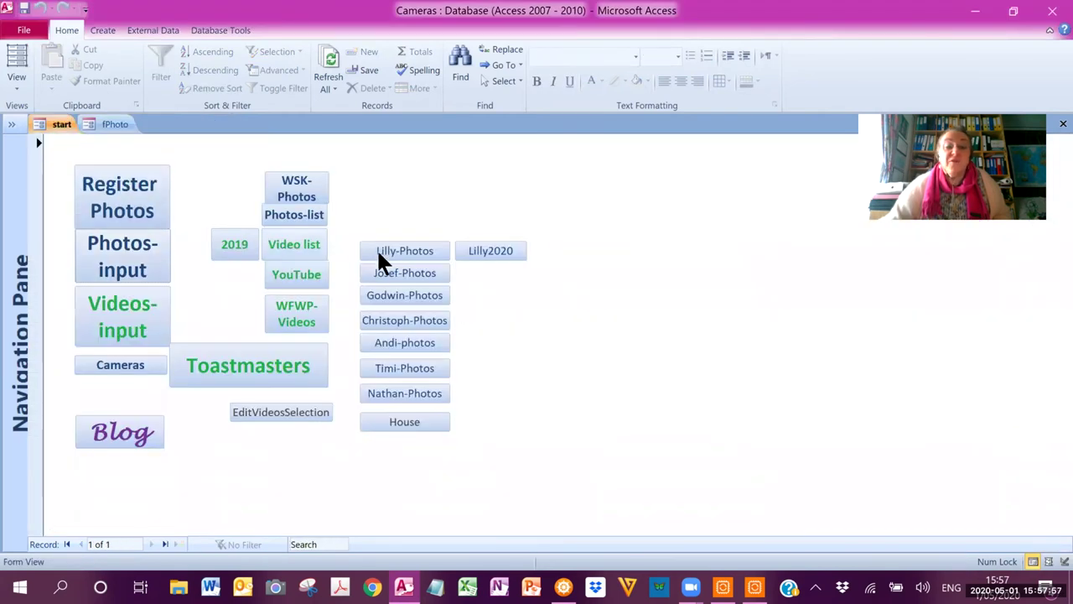
click(387, 317)
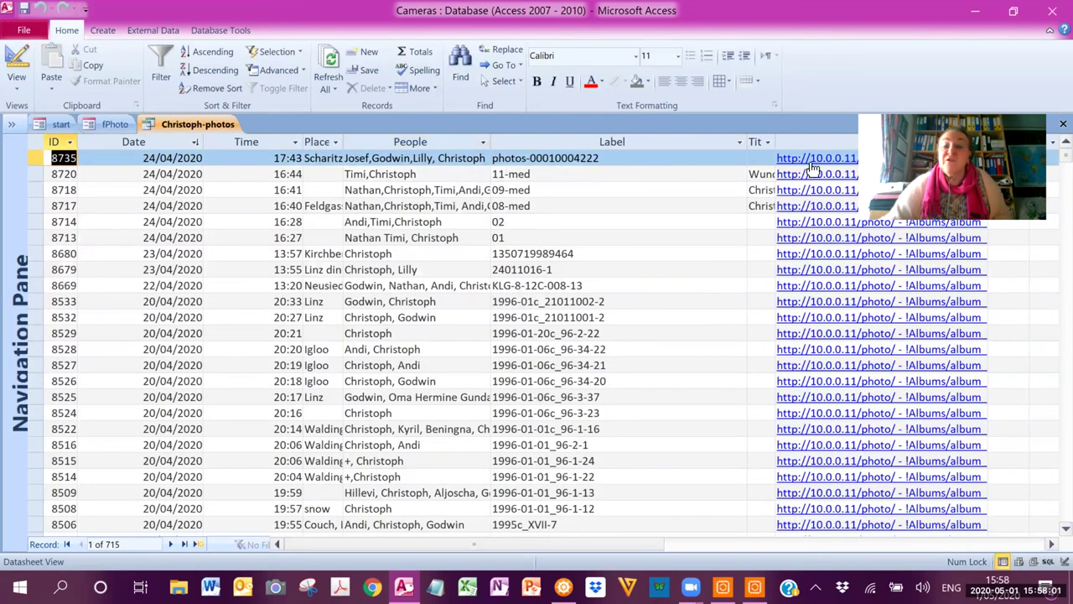
Step: View record 8735's linked photo and the next two 1990-album pictures, then return to Access
click(814, 159)
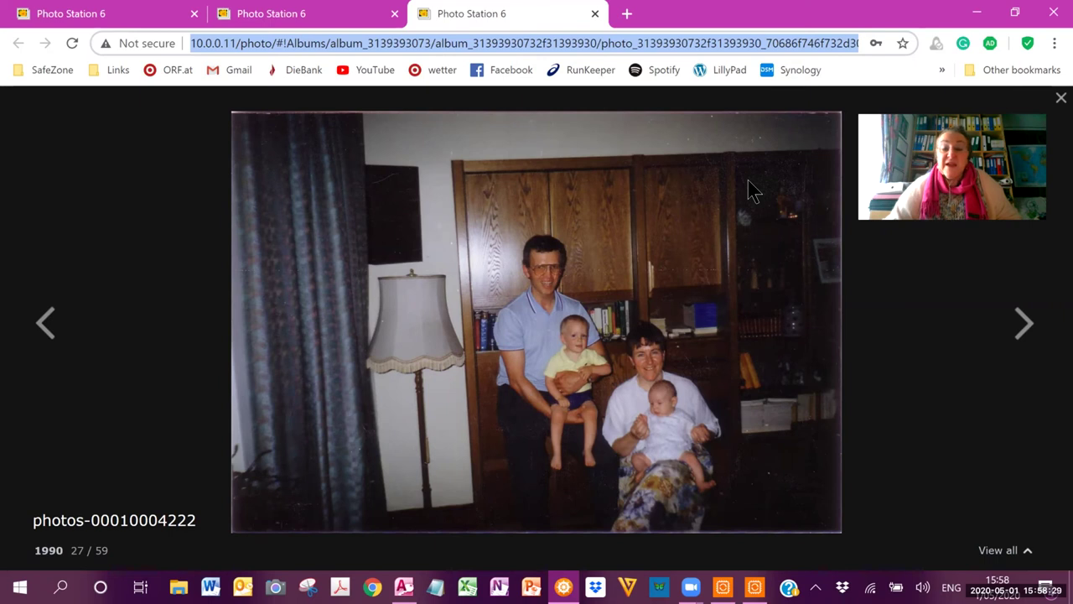
mouse_move(671, 212)
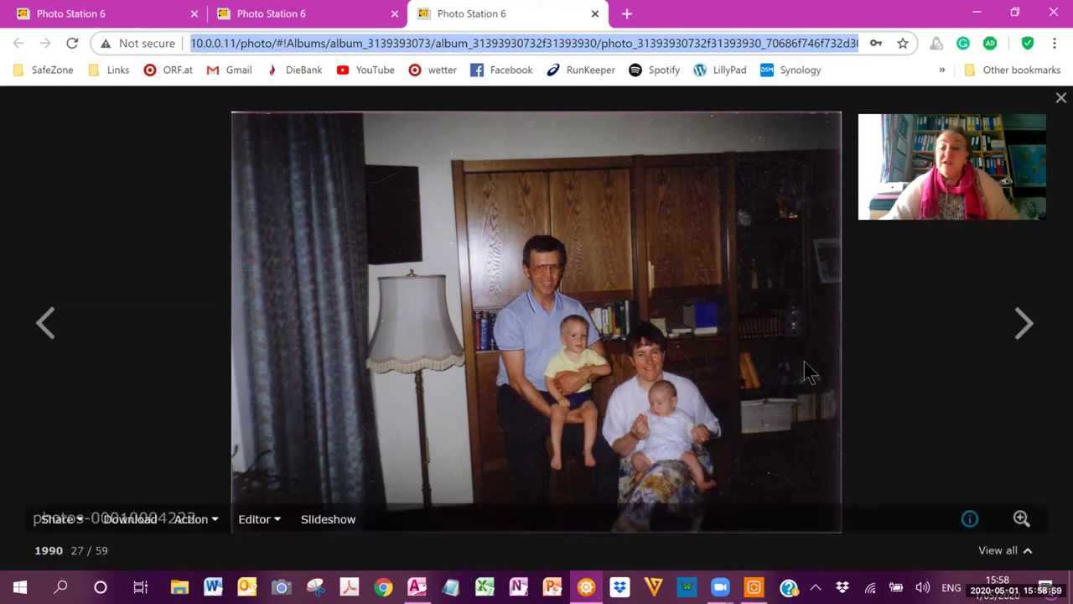
click(1025, 324)
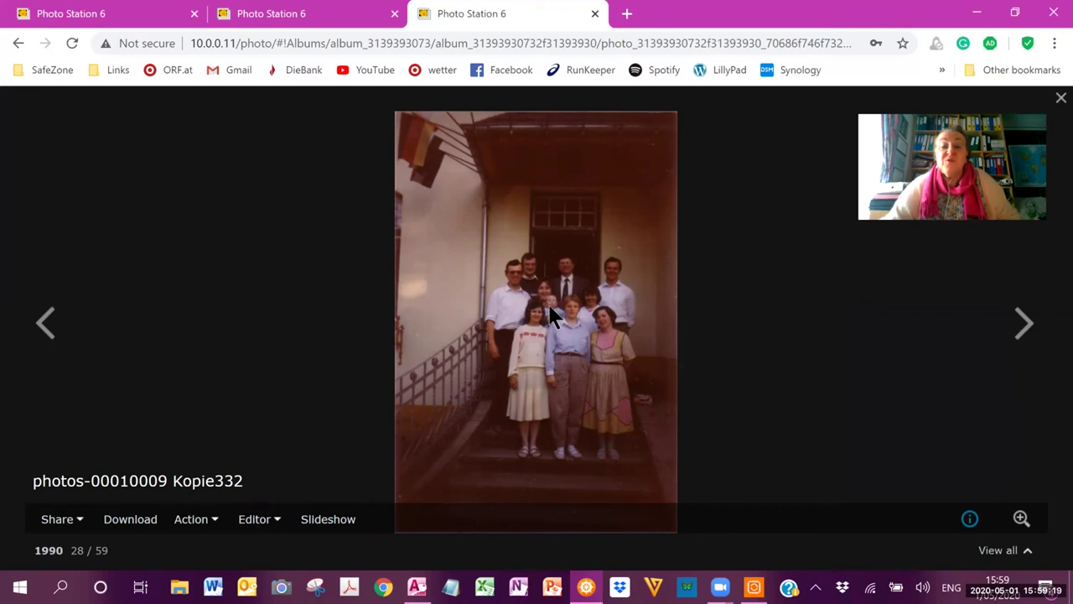
click(1026, 330)
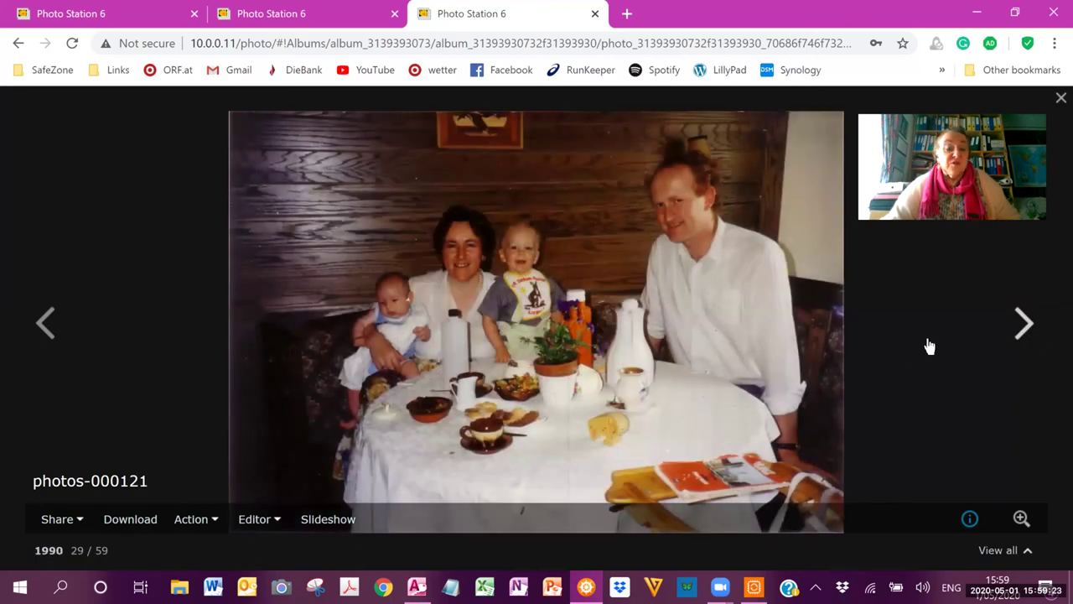
click(416, 587)
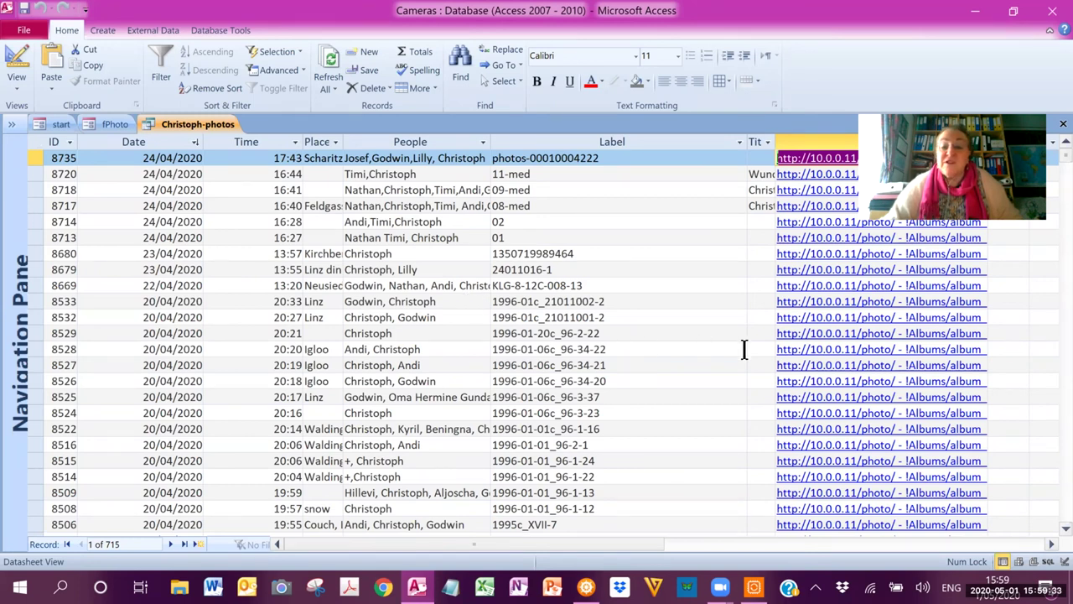
Step: Open Igloo record 8528's linked photo 1996-01-06c_96-34-22 full size in Photo Station 6
click(792, 345)
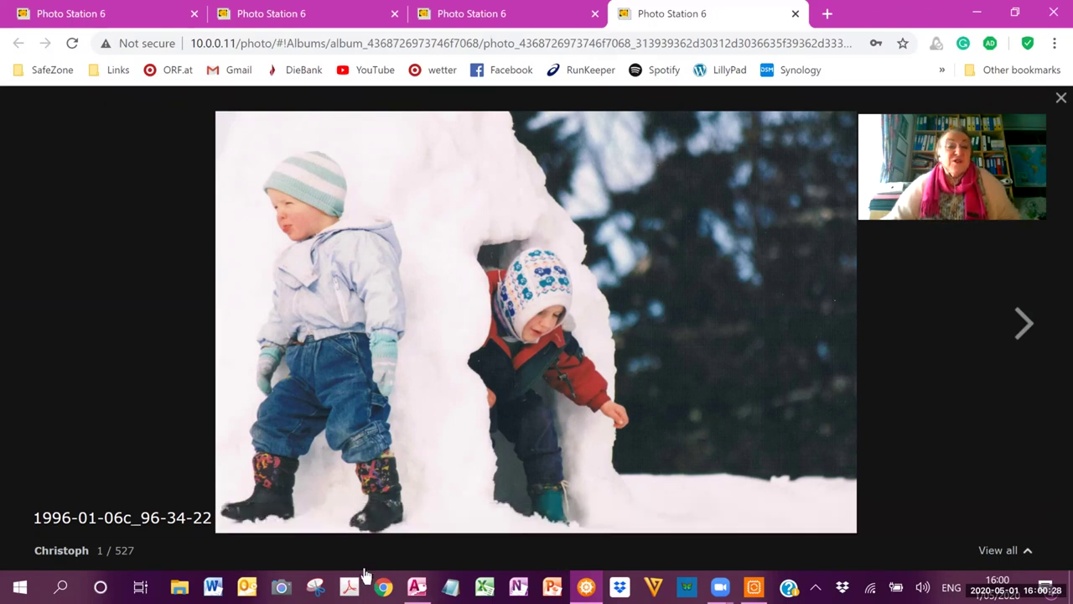
mouse_move(500, 390)
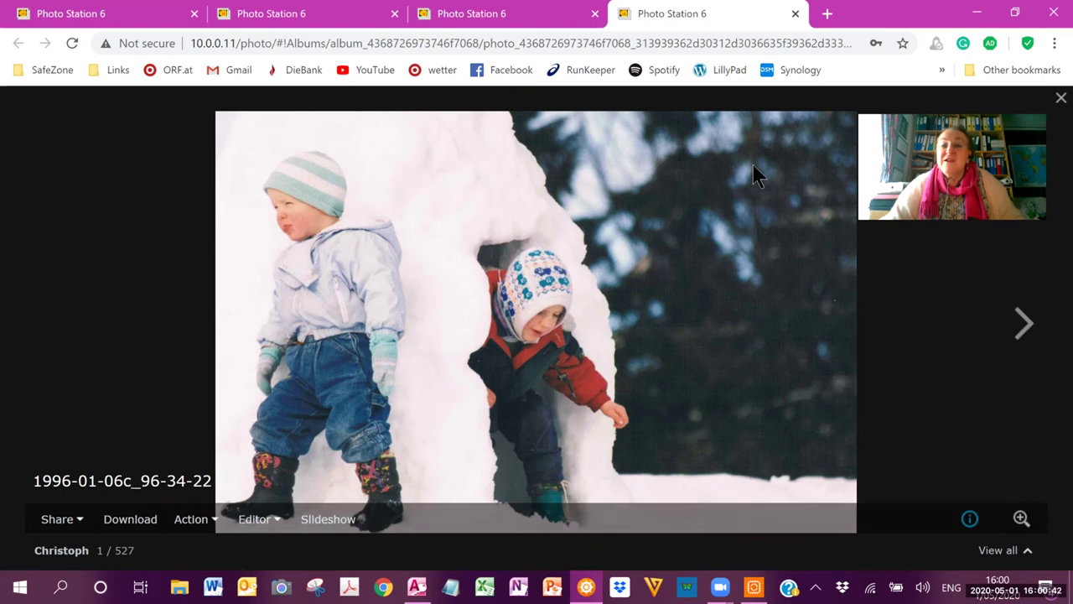
Step: Close the full-size photo to show the 527-item Christoph album grid
click(1059, 100)
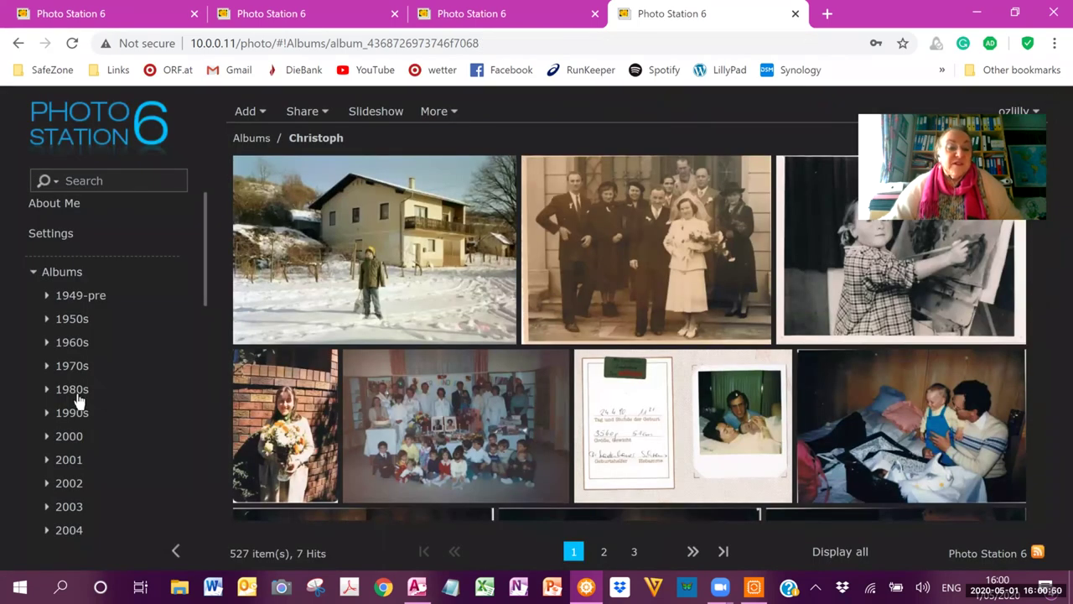
scroll(80, 432, down, 3)
scroll(80, 432, down, 2)
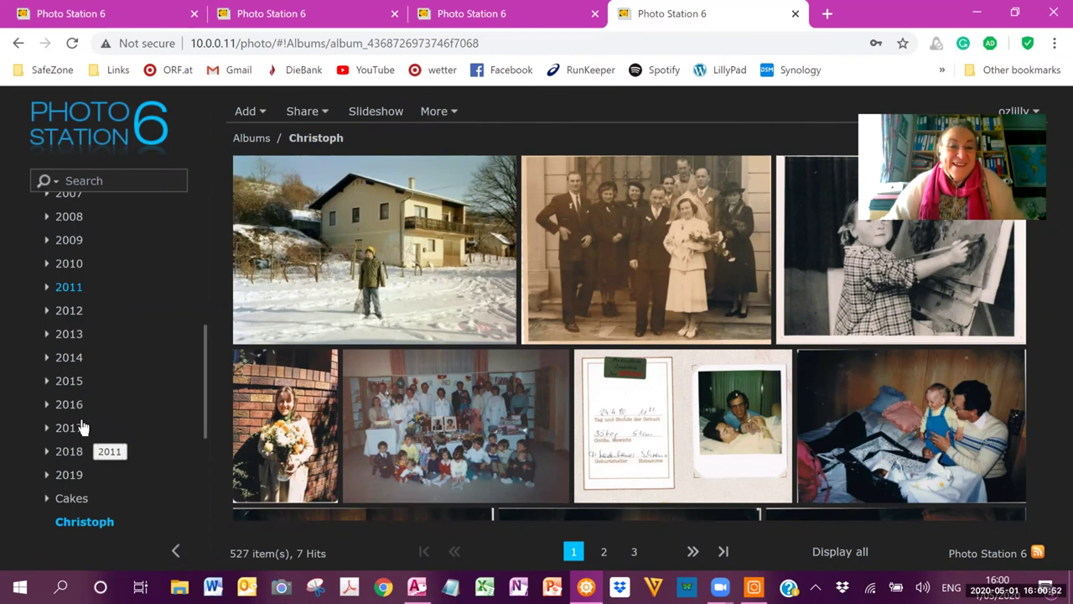
scroll(75, 367, up, 5)
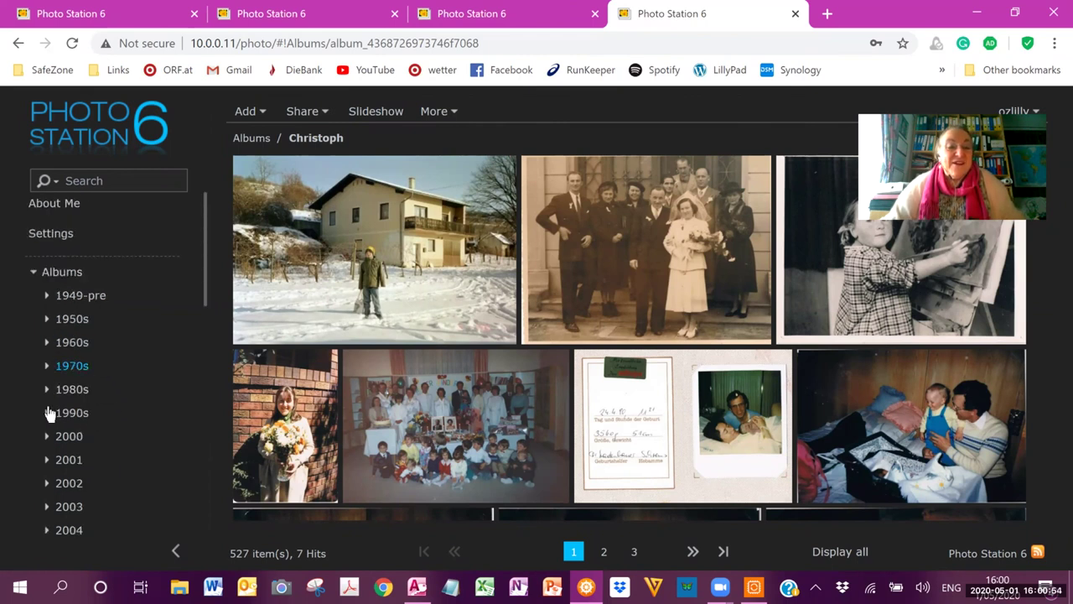
Step: Expand the 1990s entry in the Albums sidebar into its individual years
click(45, 414)
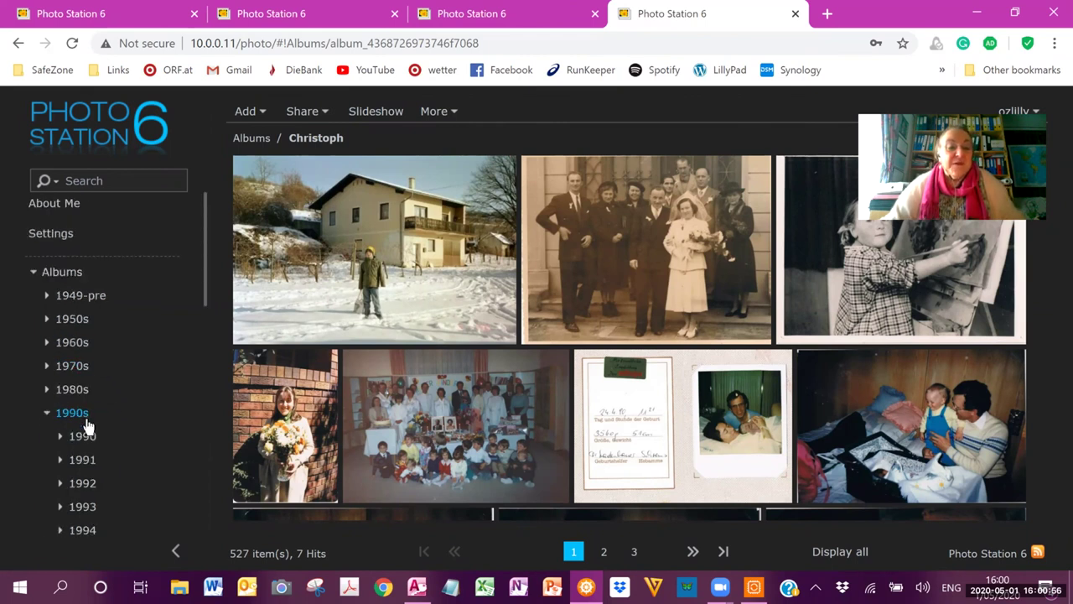
scroll(100, 445, down, 4)
scroll(92, 334, up, 3)
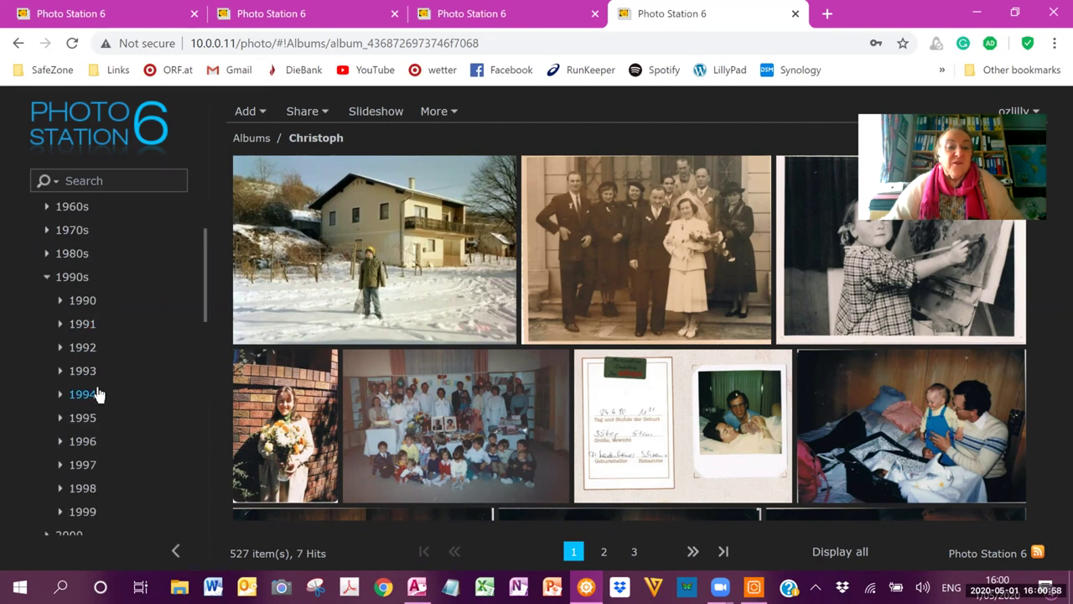
scroll(122, 415, down, 10)
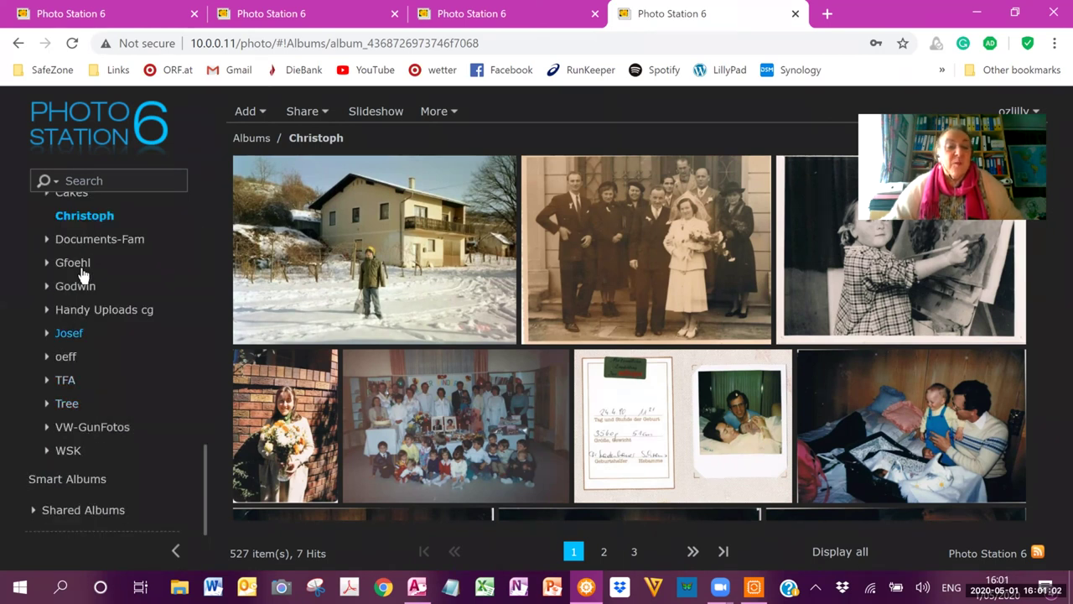
scroll(79, 273, up, 3)
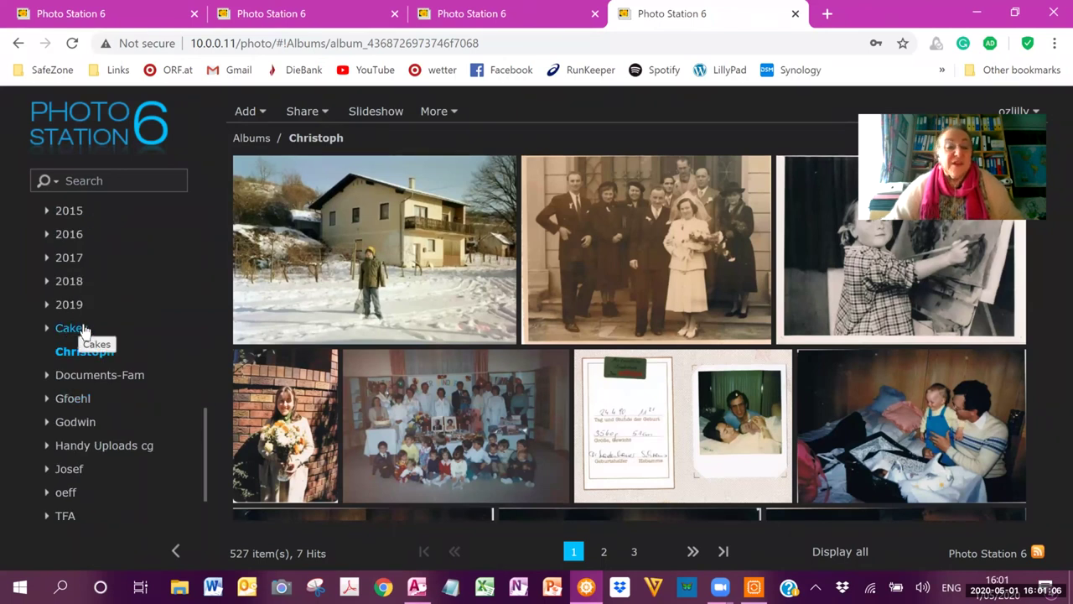
scroll(84, 330, down, 3)
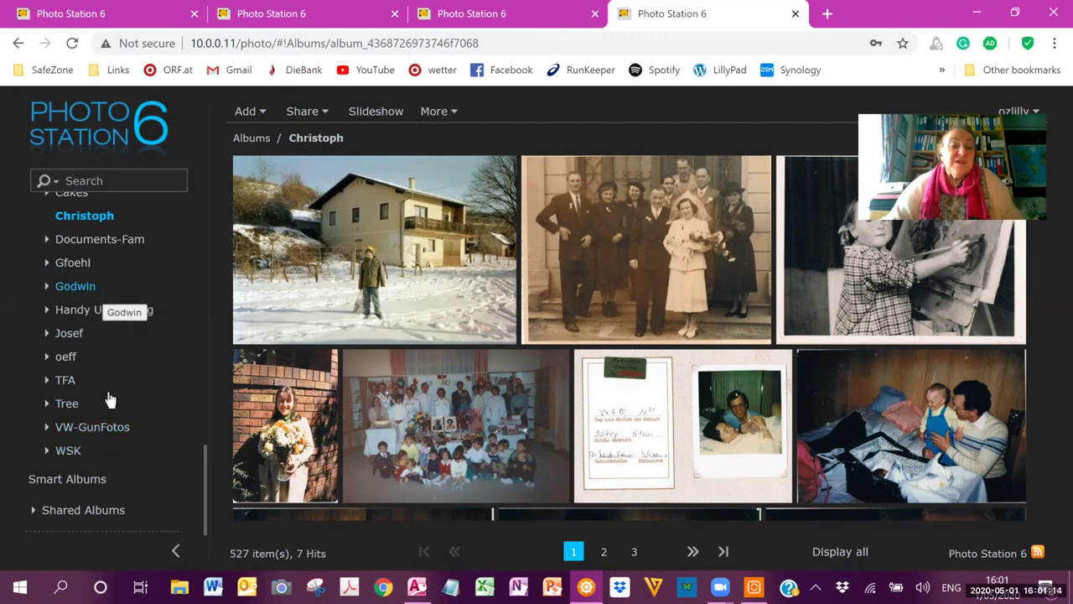
scroll(107, 412, up, 5)
scroll(109, 411, up, 6)
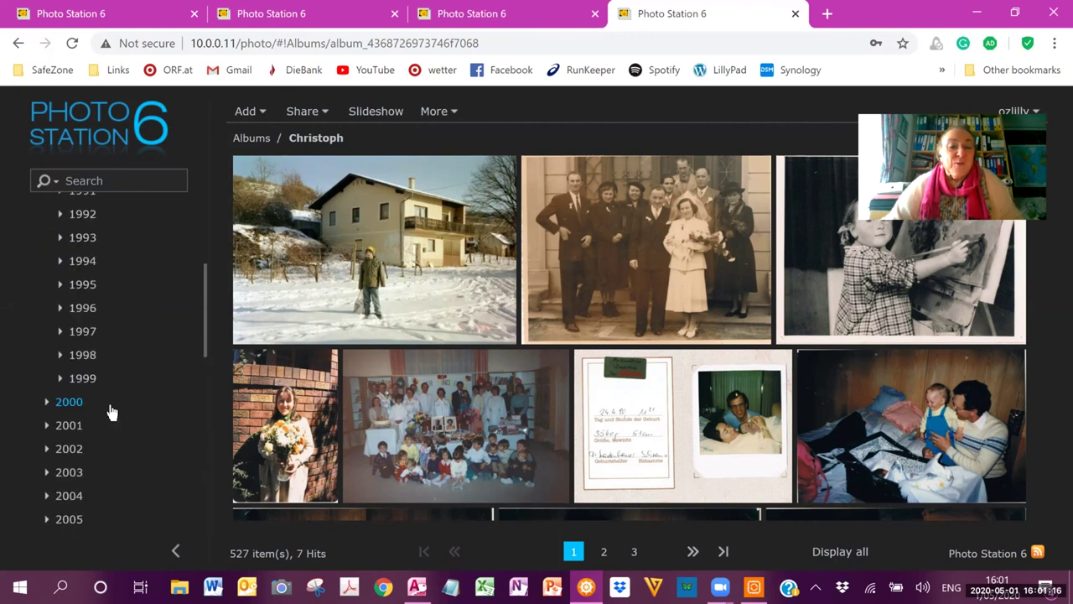